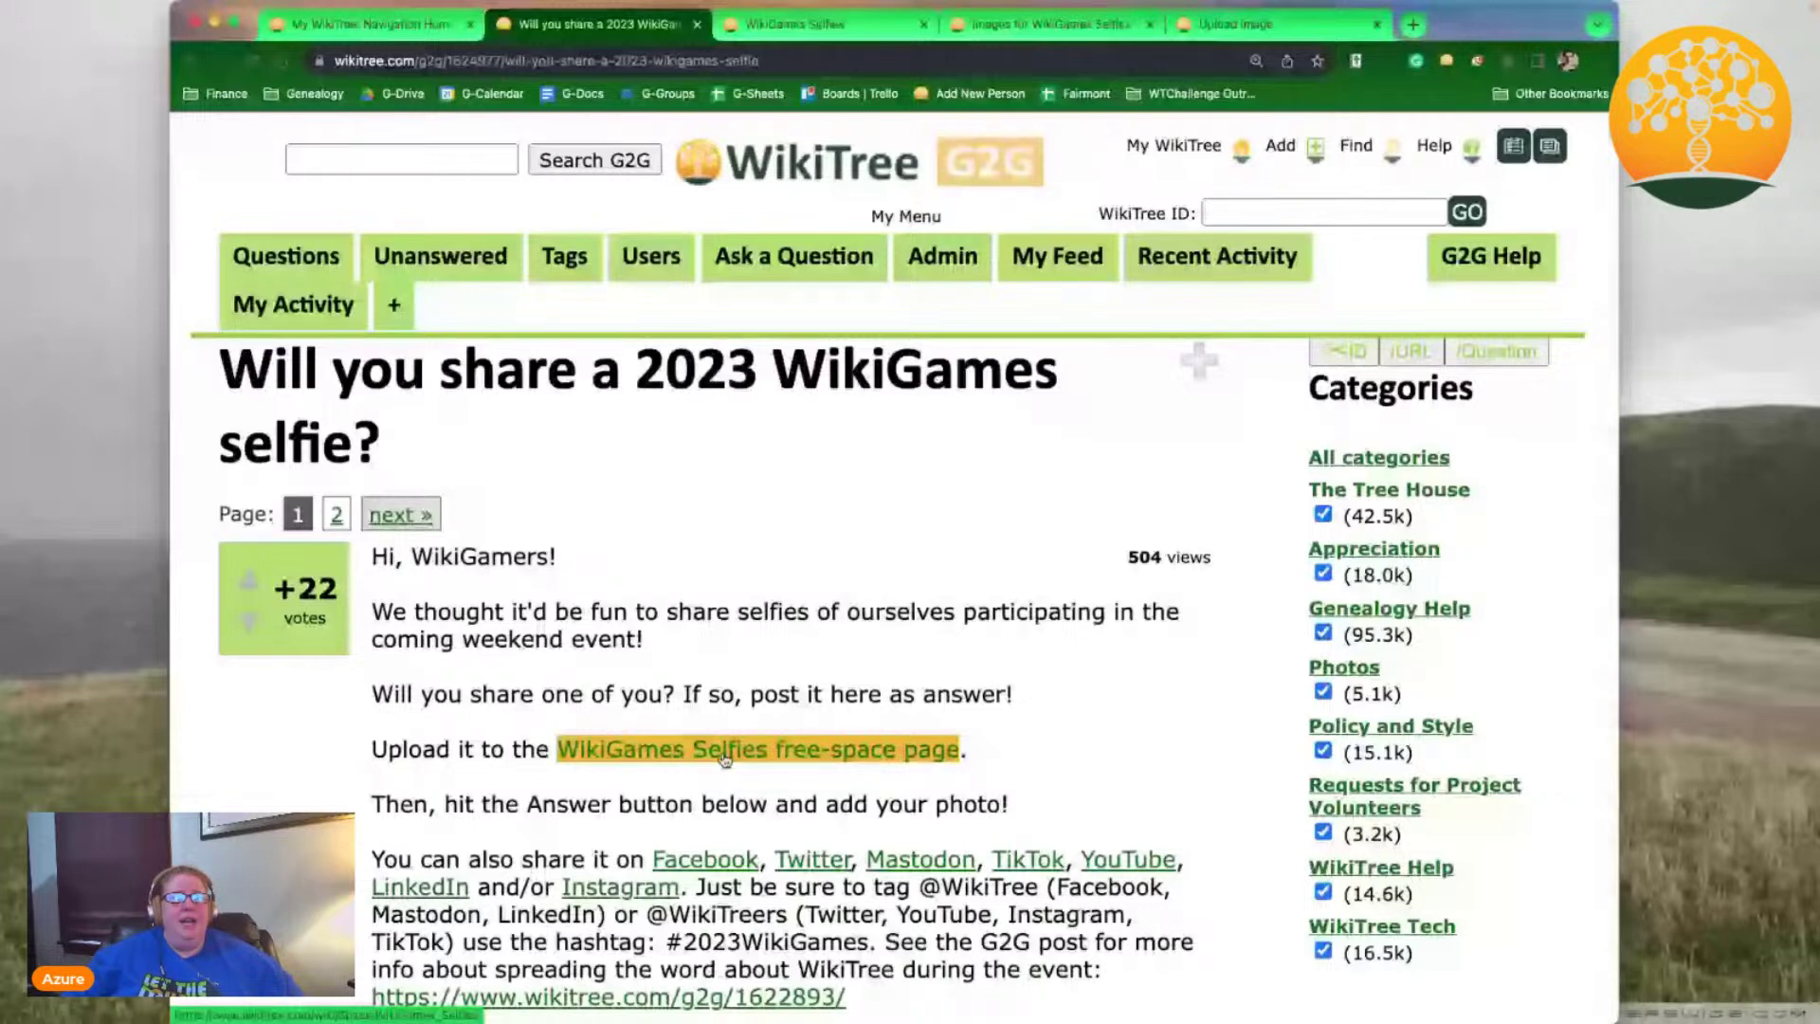
- Switch to the WikiGames Selfies free-space page tab from the G2G selfie question
left_click(725, 752)
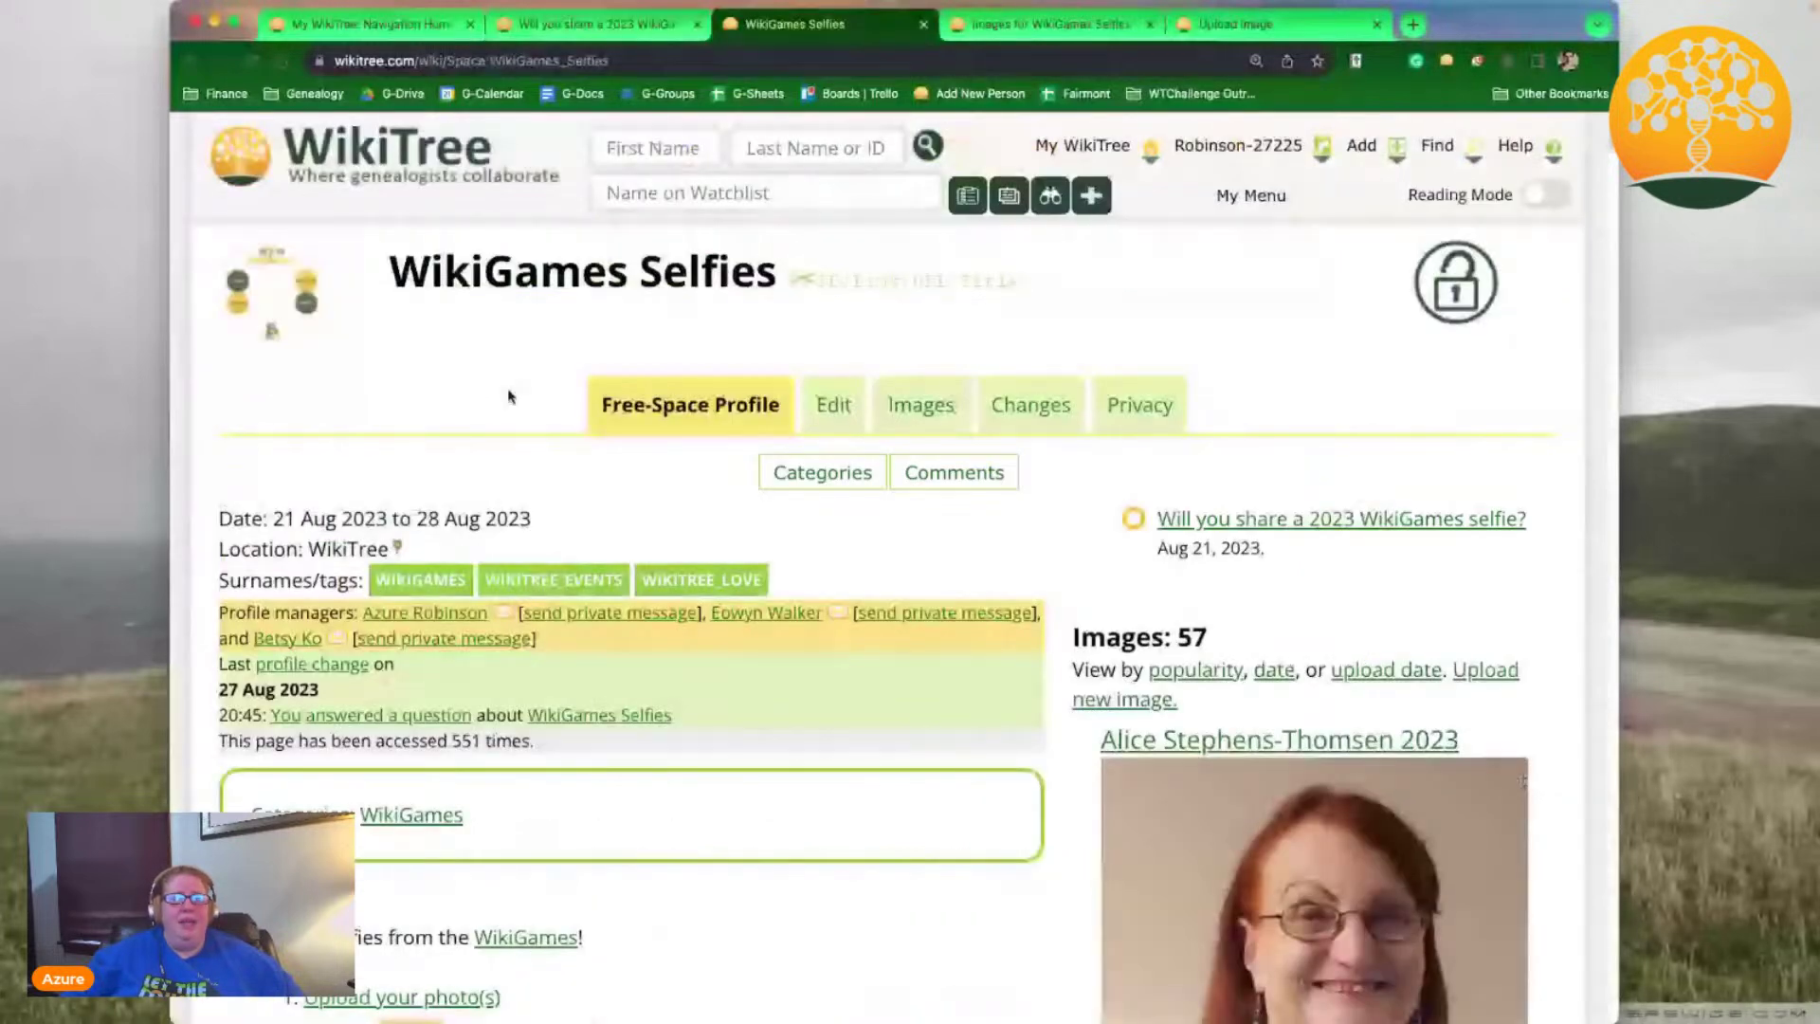
- Open the Upload Image form on the Images for WikiGames Selfies page
key("ctrl+Tab")
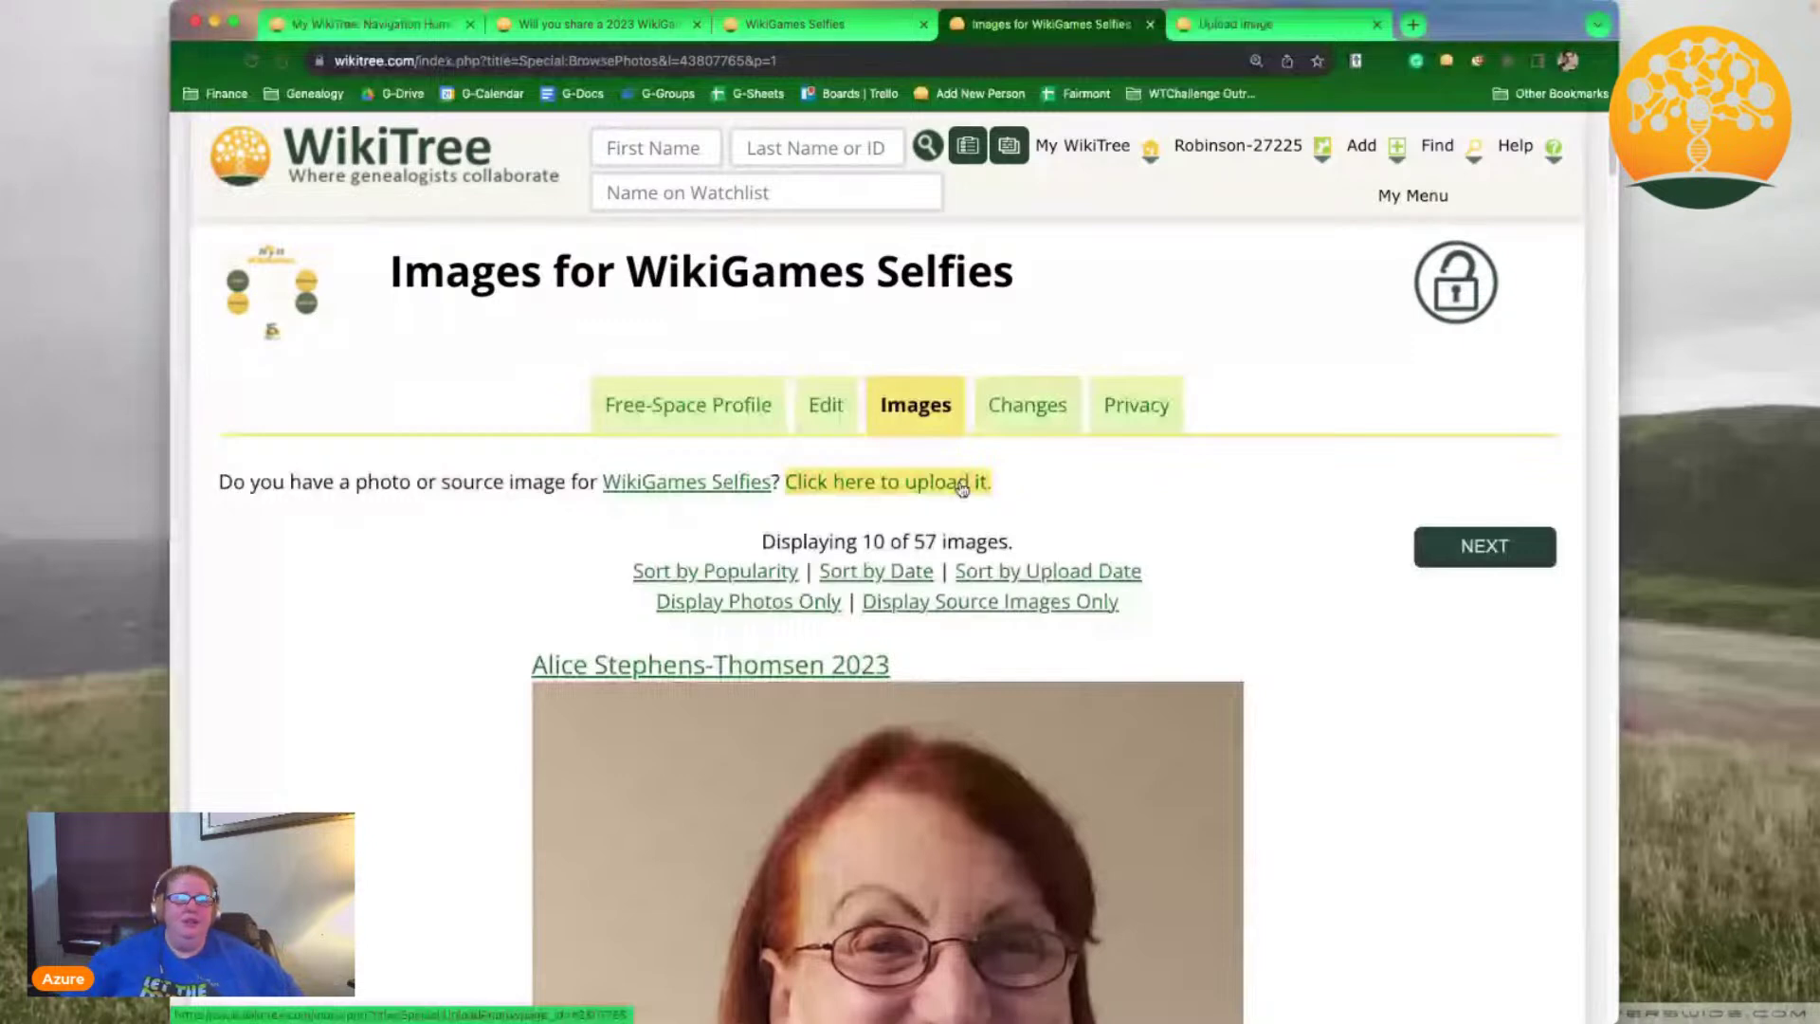
left_click(1270, 27)
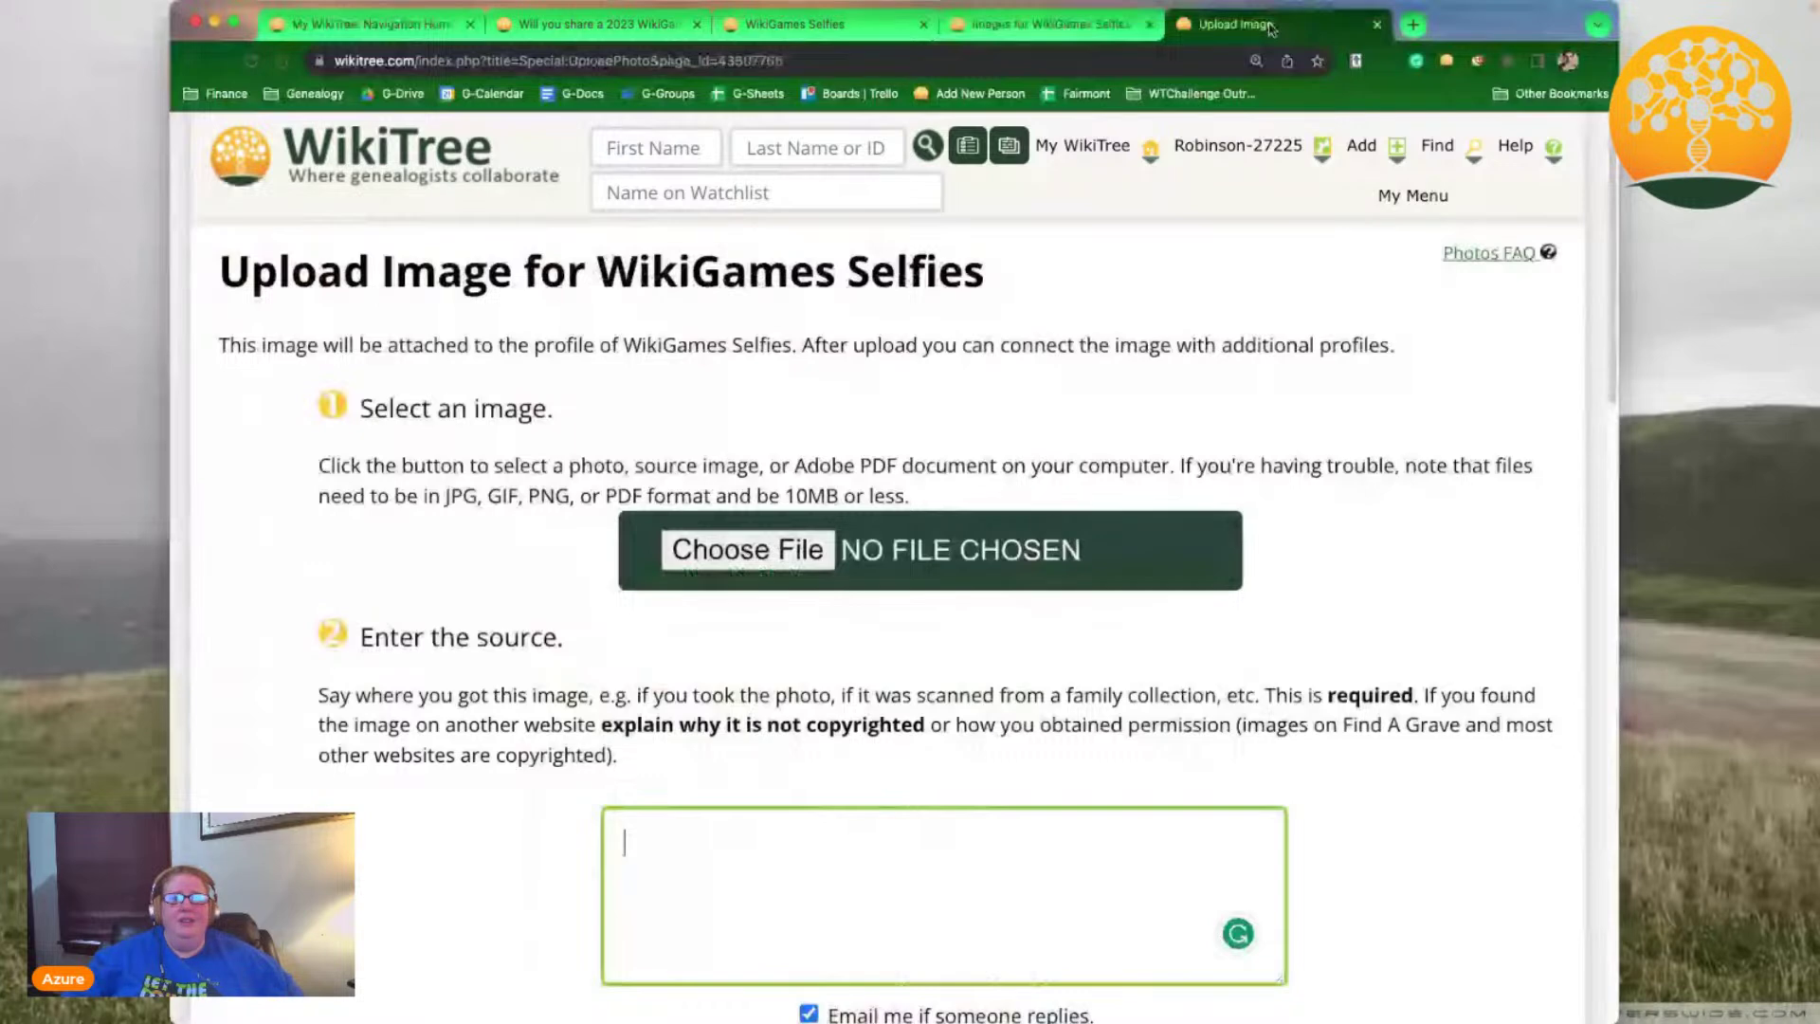
- Choose CC7 Wall Climb Selfie.jpg and set its source to 'selfie taken for CC7 Wall Climb'
left_click(953, 555)
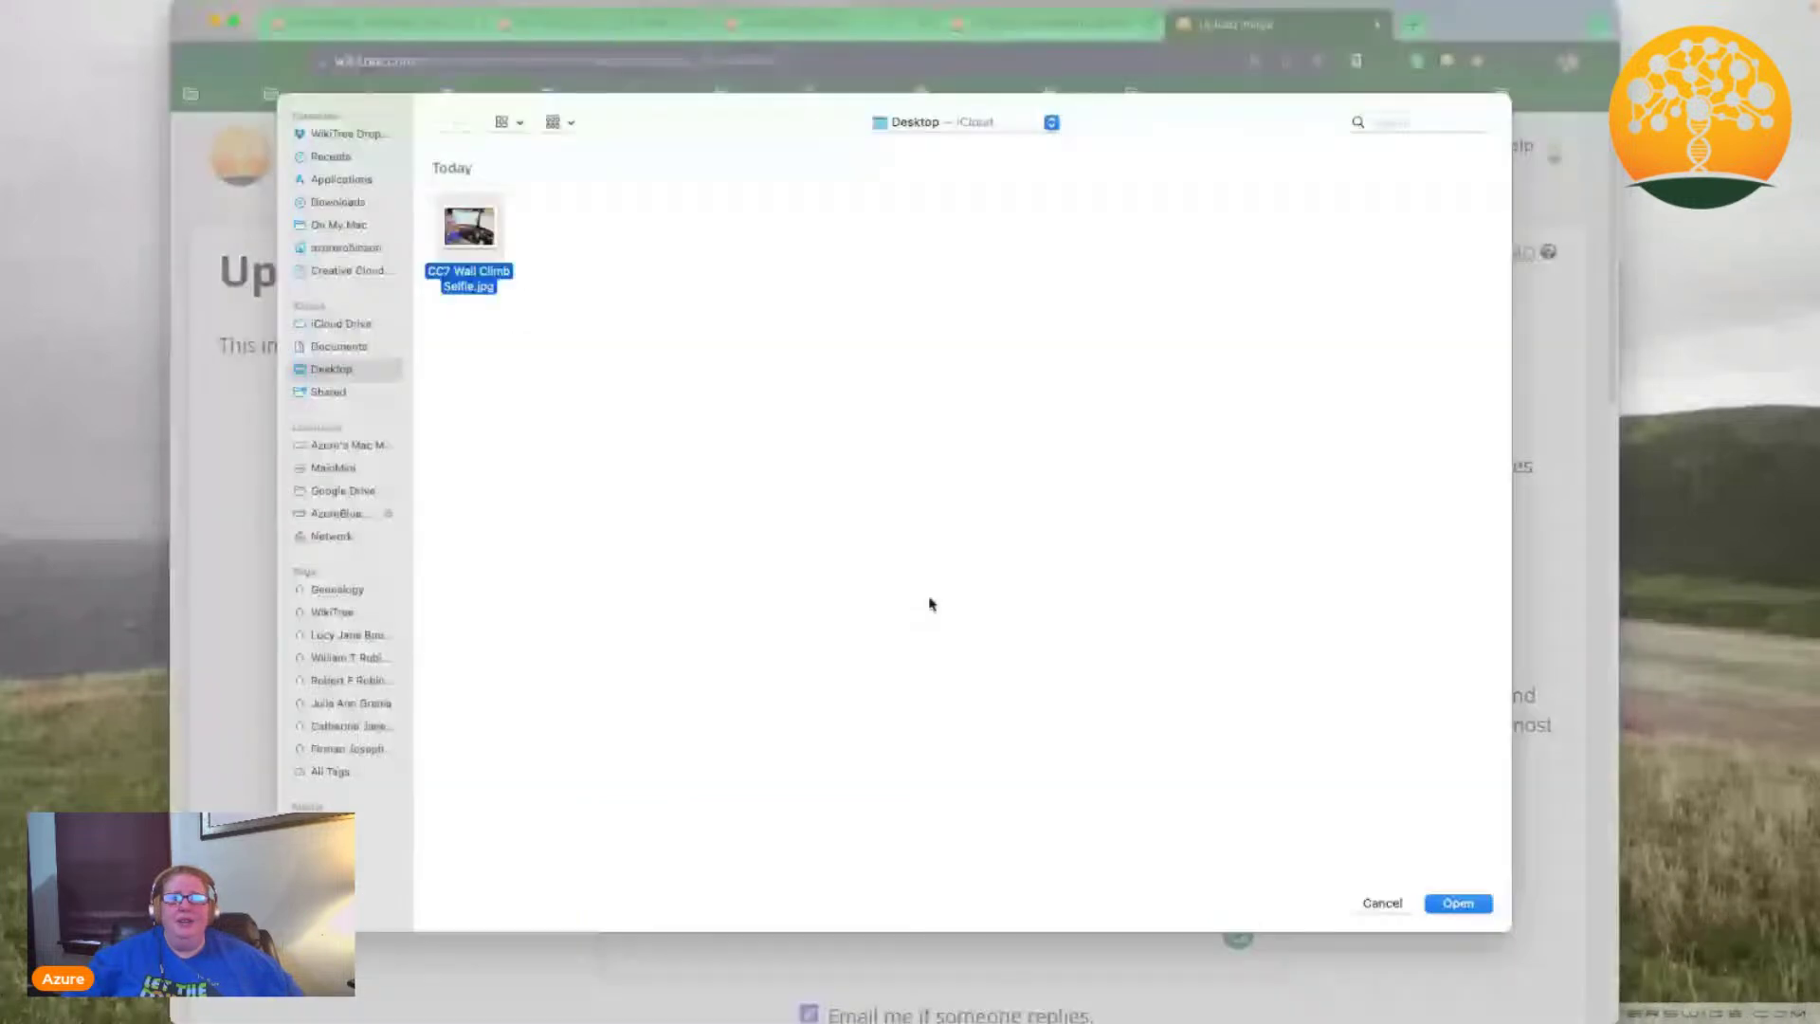
left_click(1457, 903)
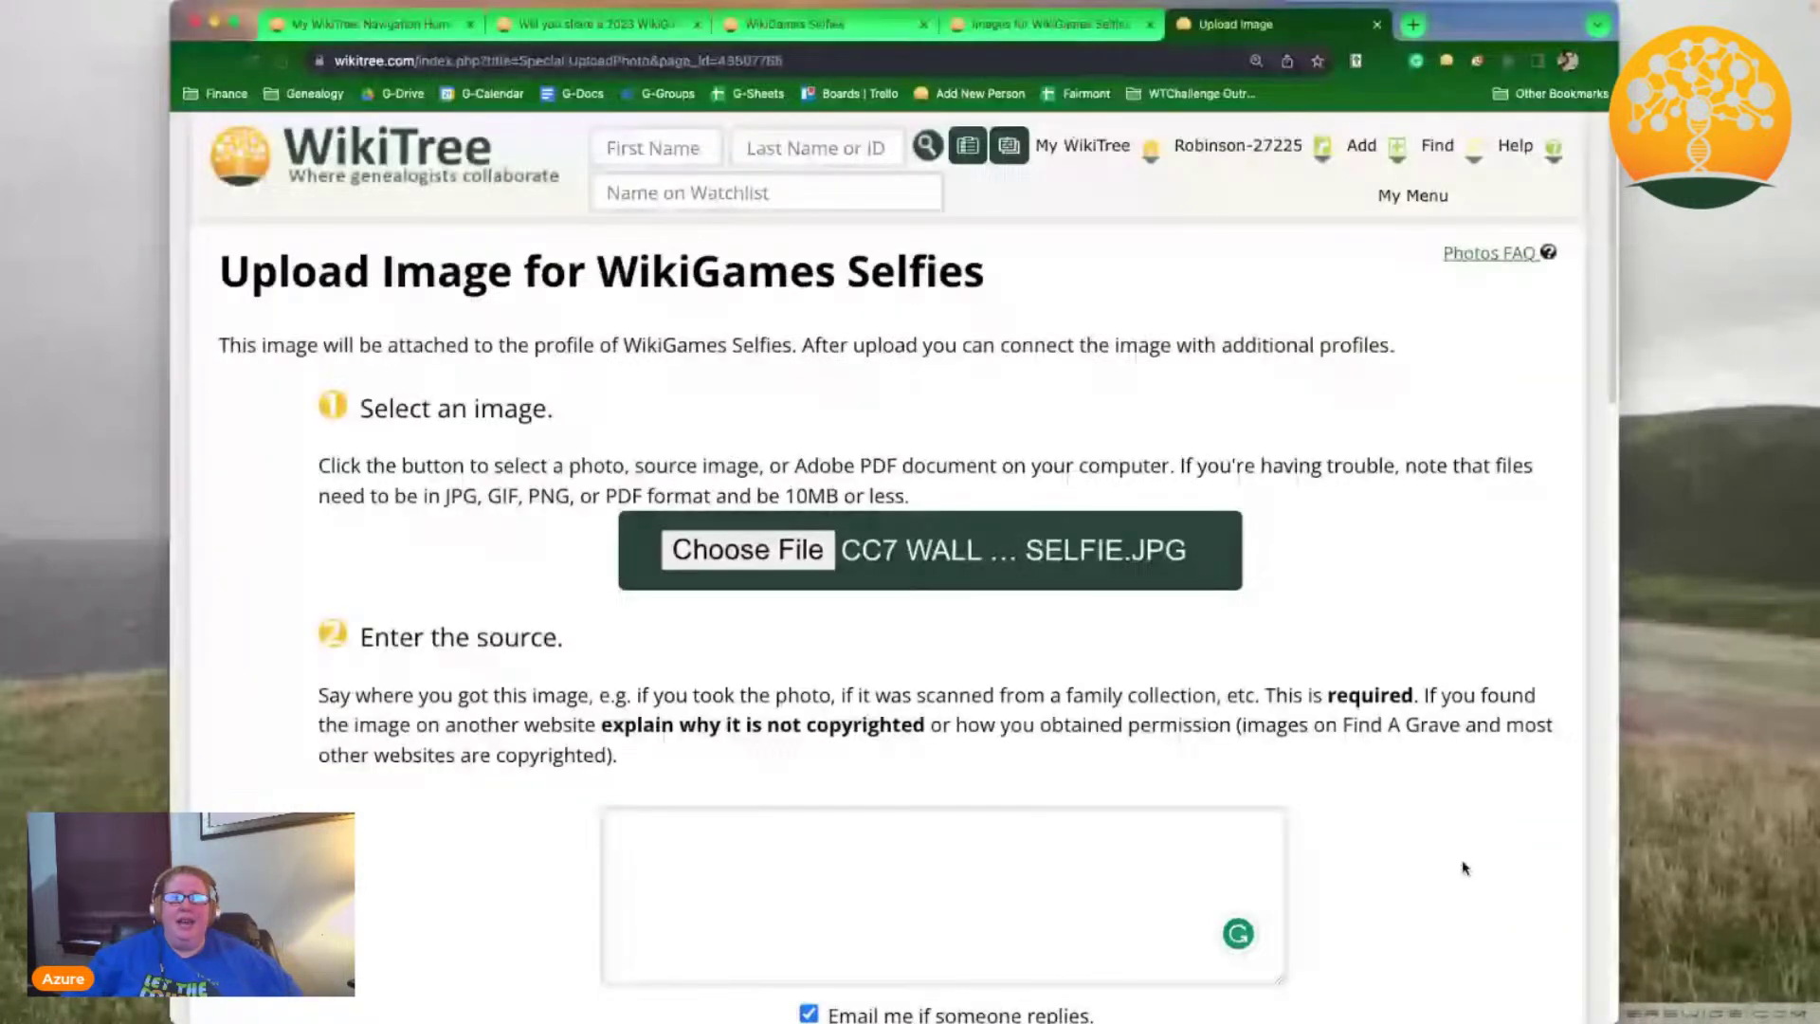
scroll(948, 708, "down", 2)
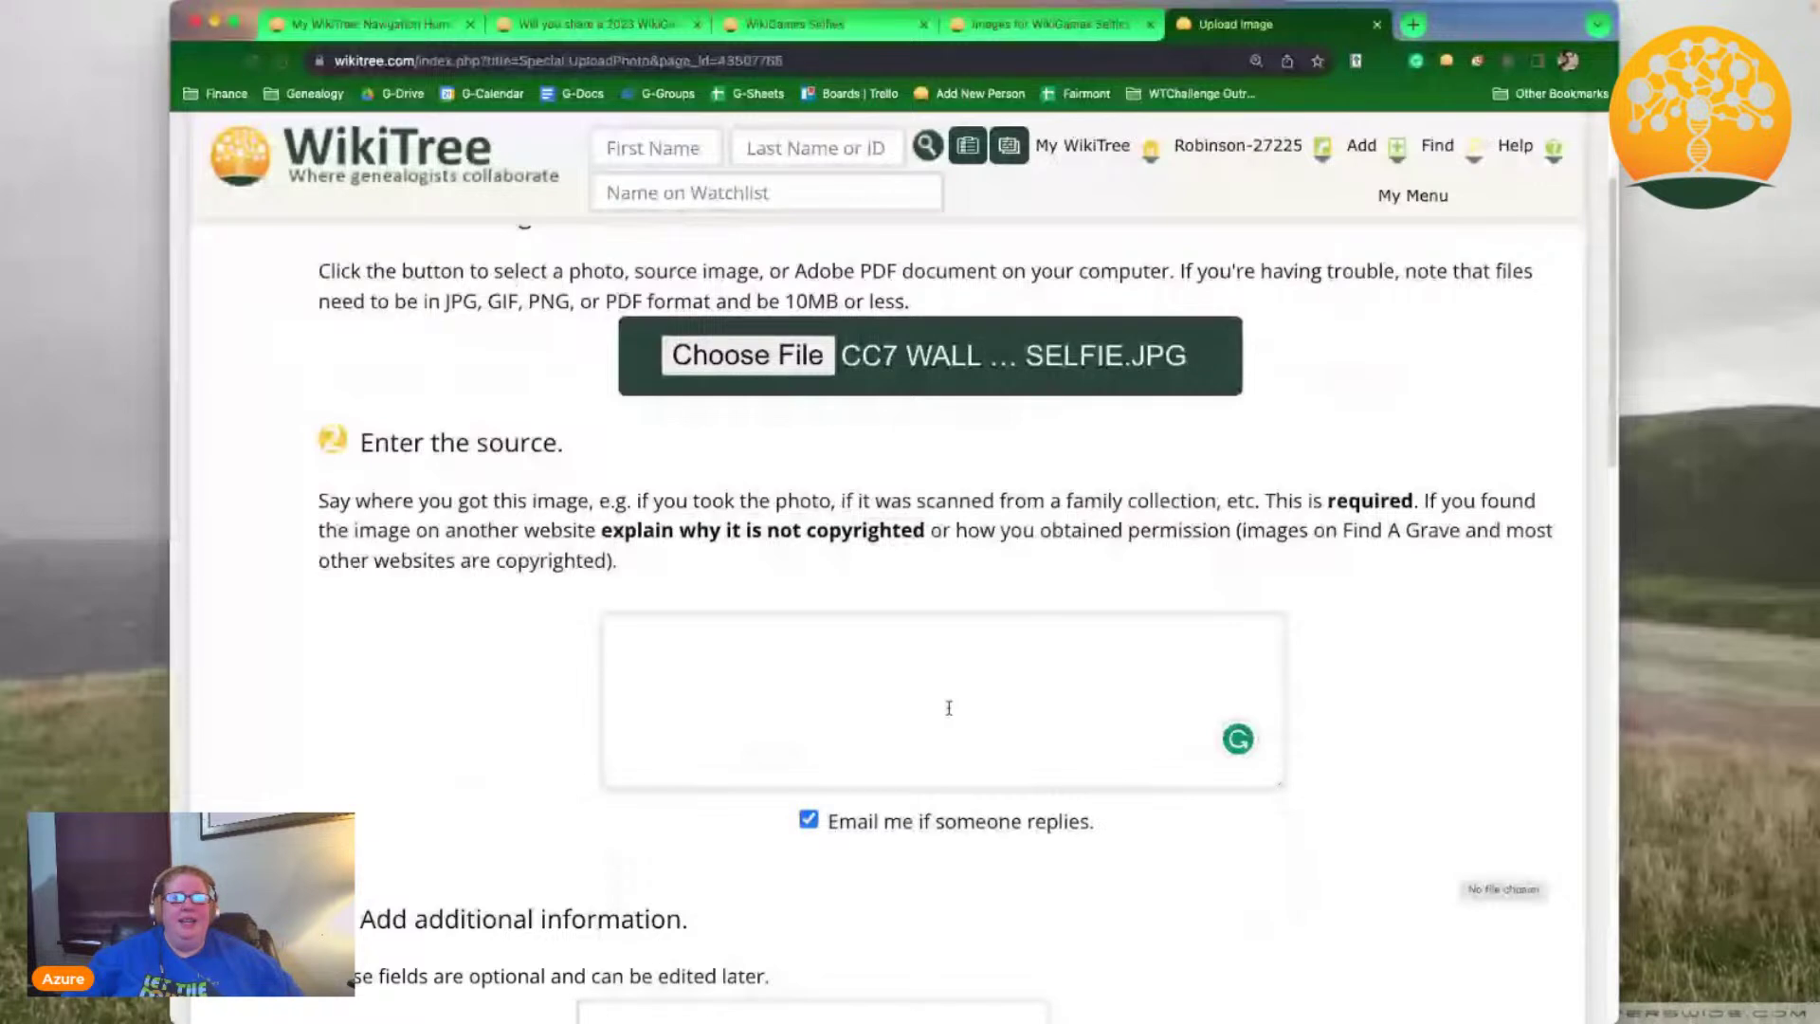
left_click(949, 707)
type("selfie taken for CC7 Wall Climb")
scroll(386, 812, "down", 1)
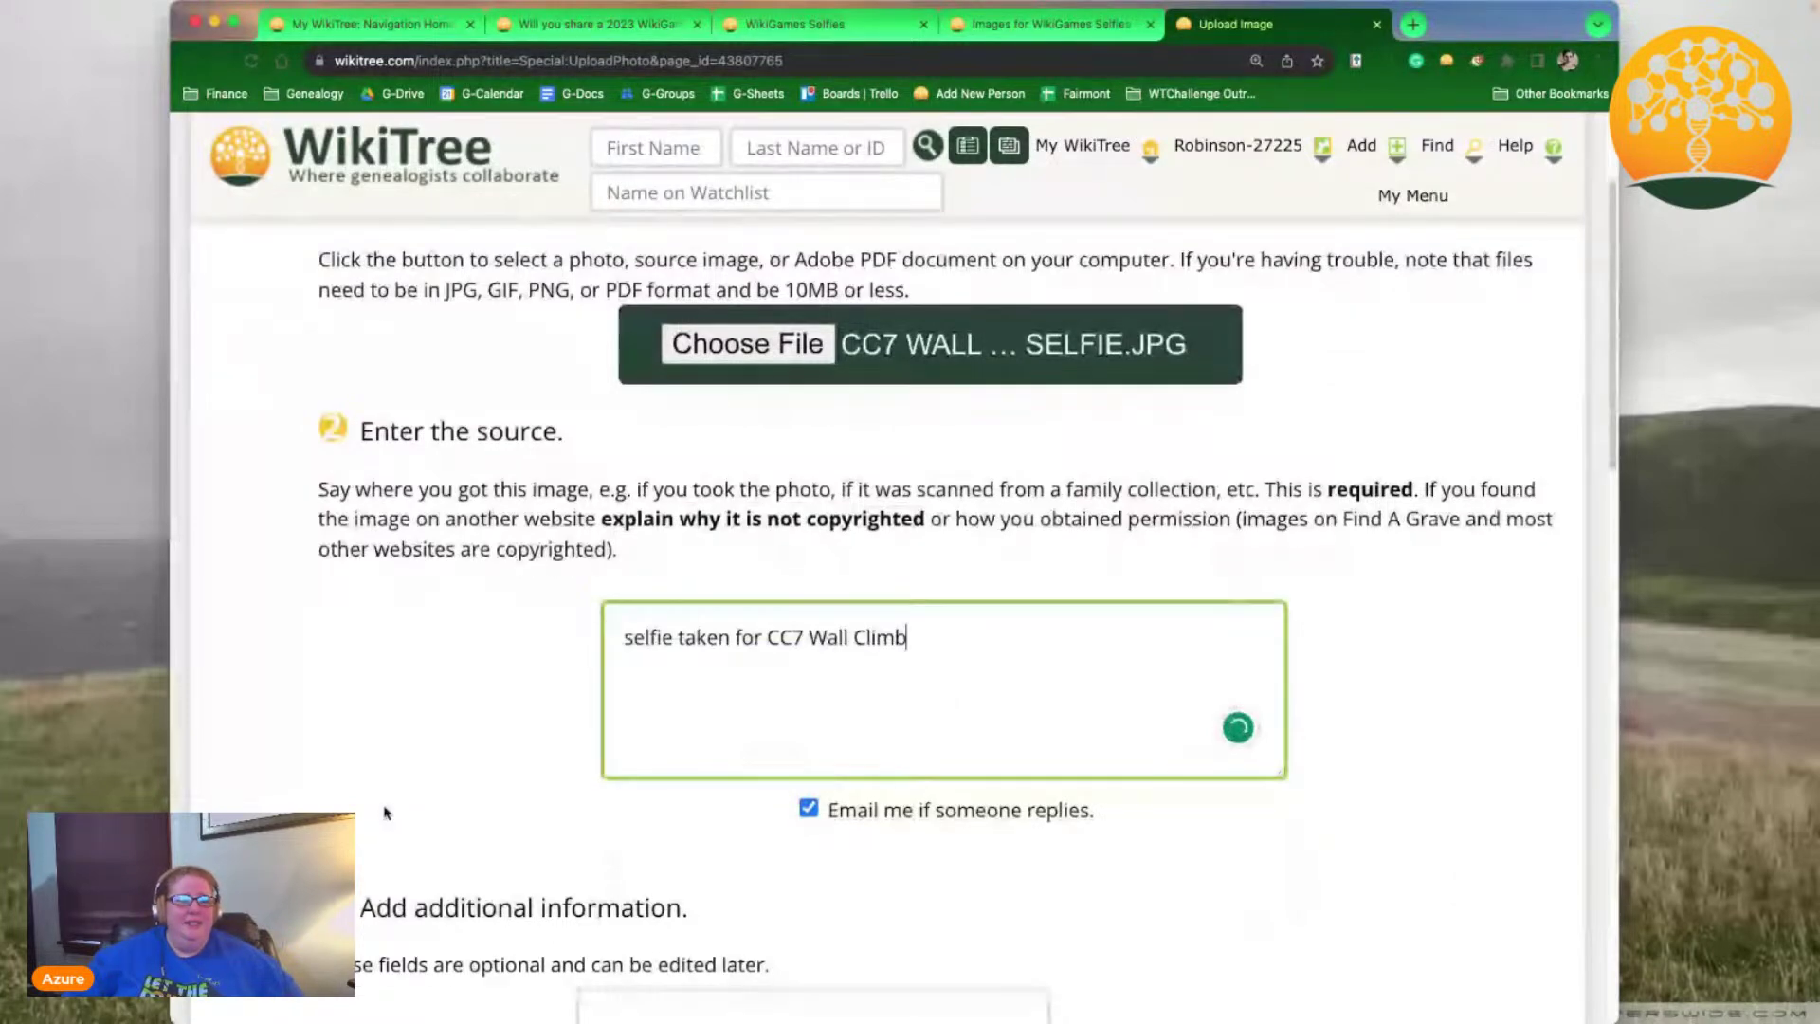
scroll(384, 812, "down", 3)
- Title the photo 'CC7 Wall Climb' followed by a dash and the uploader's name
left_click(731, 715)
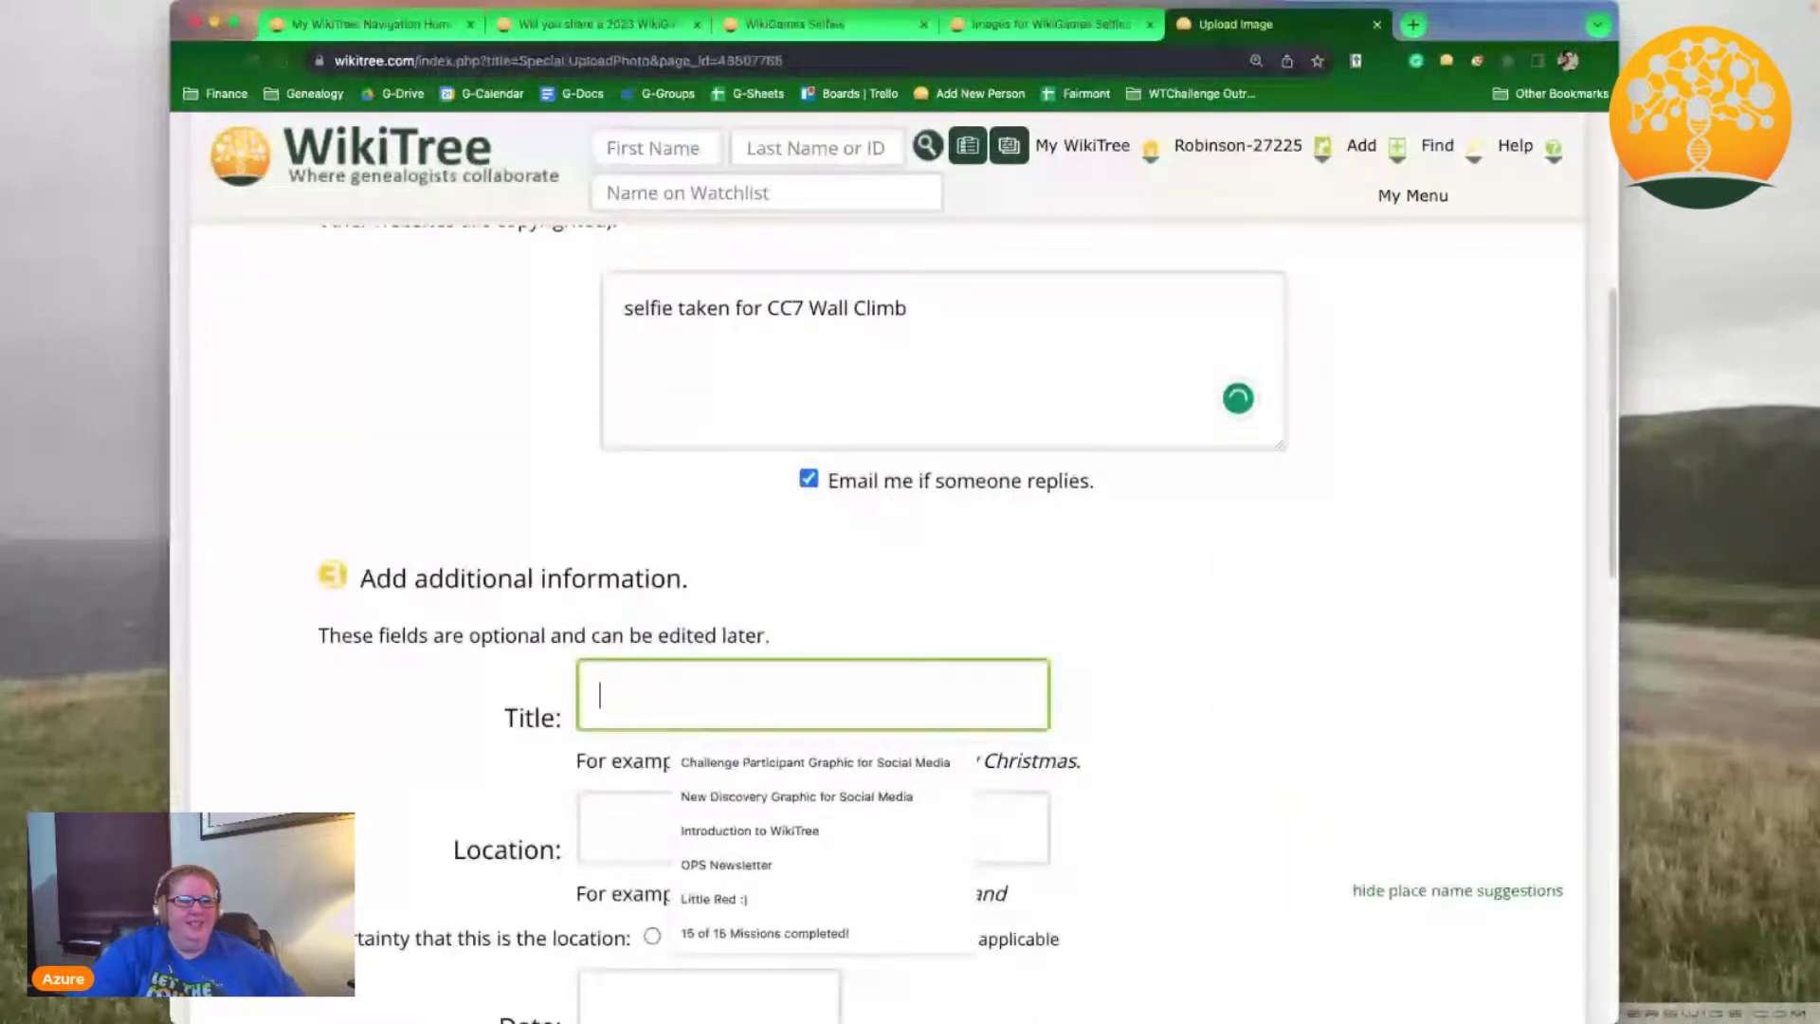
type("CC7 Wall Climb")
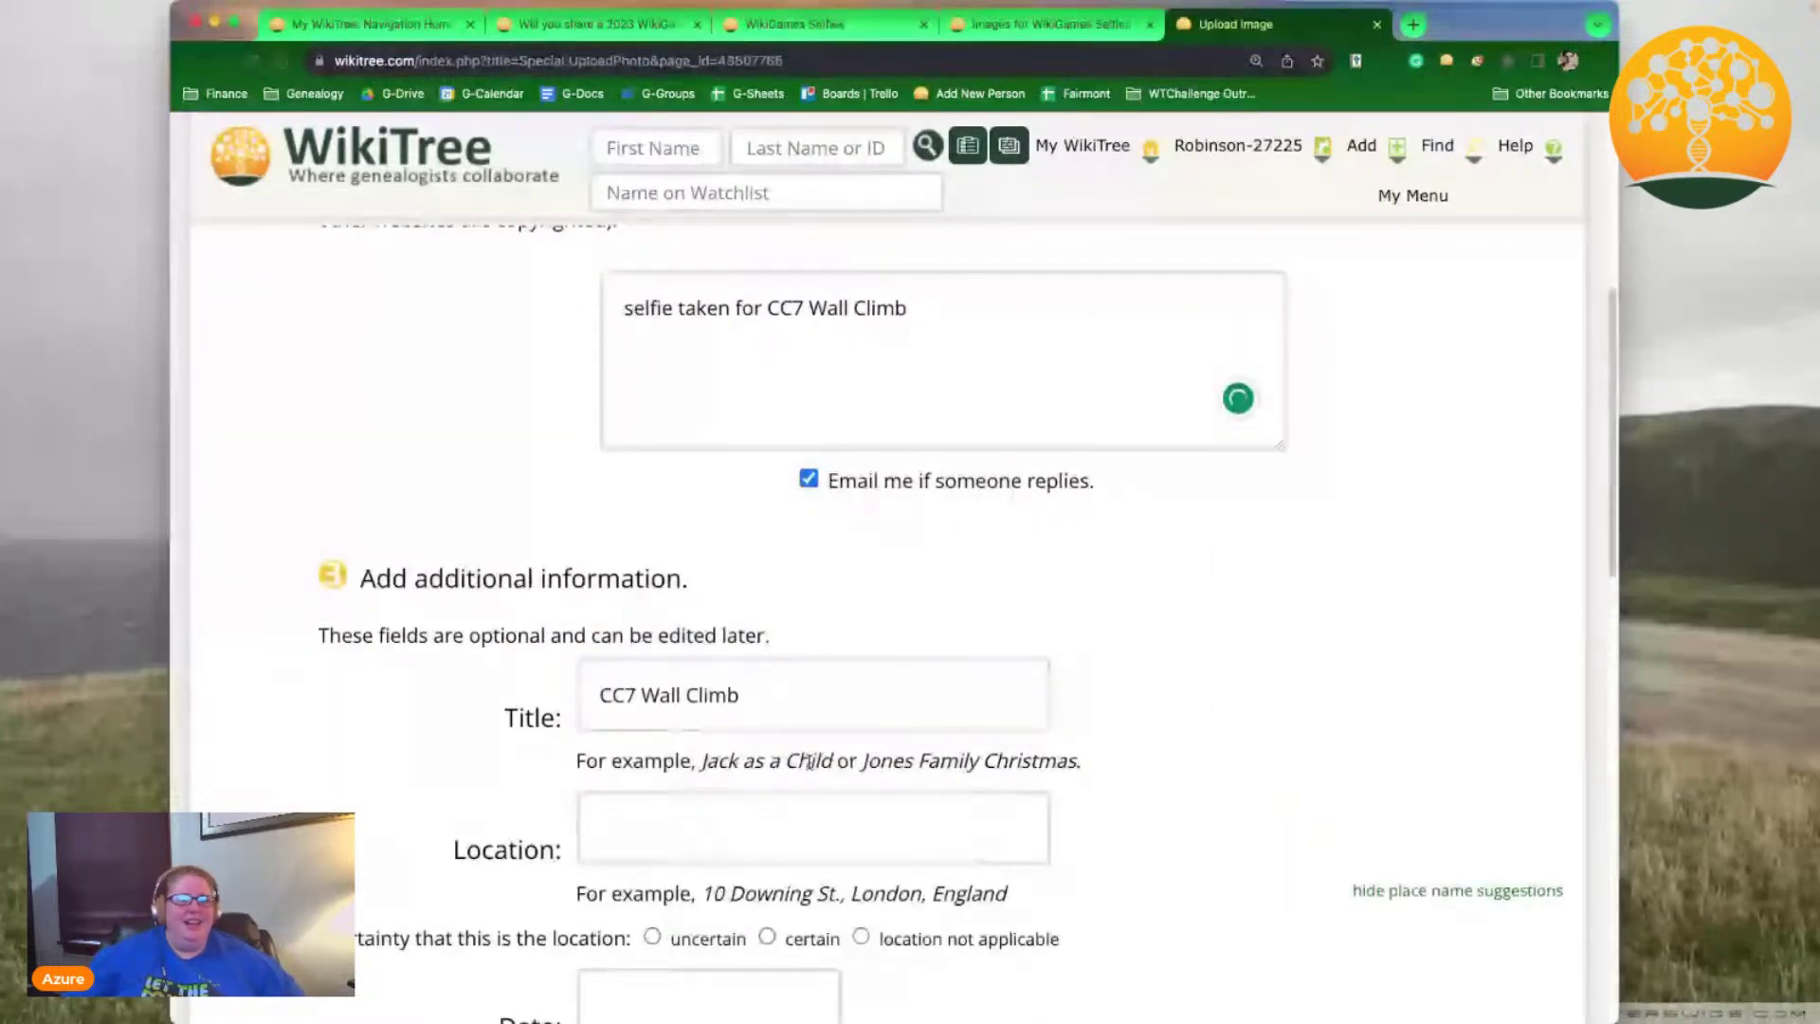
left_click(806, 701)
type("- Azure")
- Set the location to 'raton, new mexico' and begin entering the date 27 Aug
left_click(666, 831)
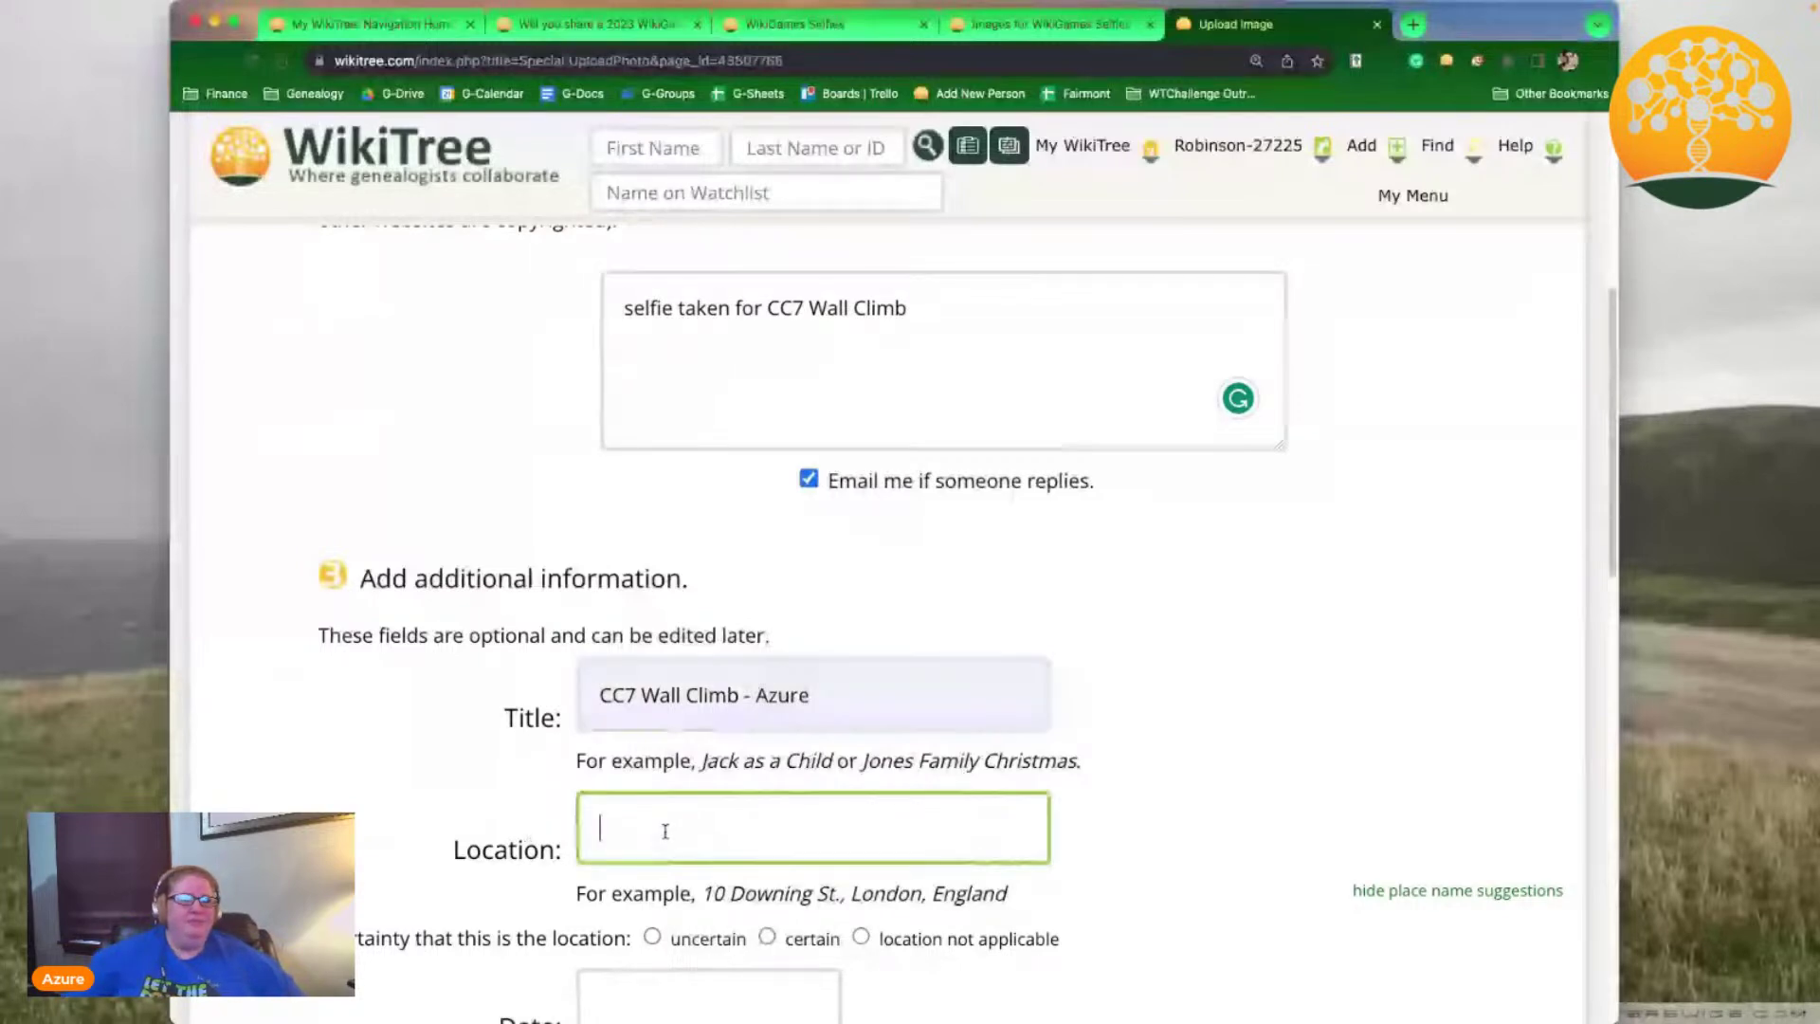
type("raton new mex")
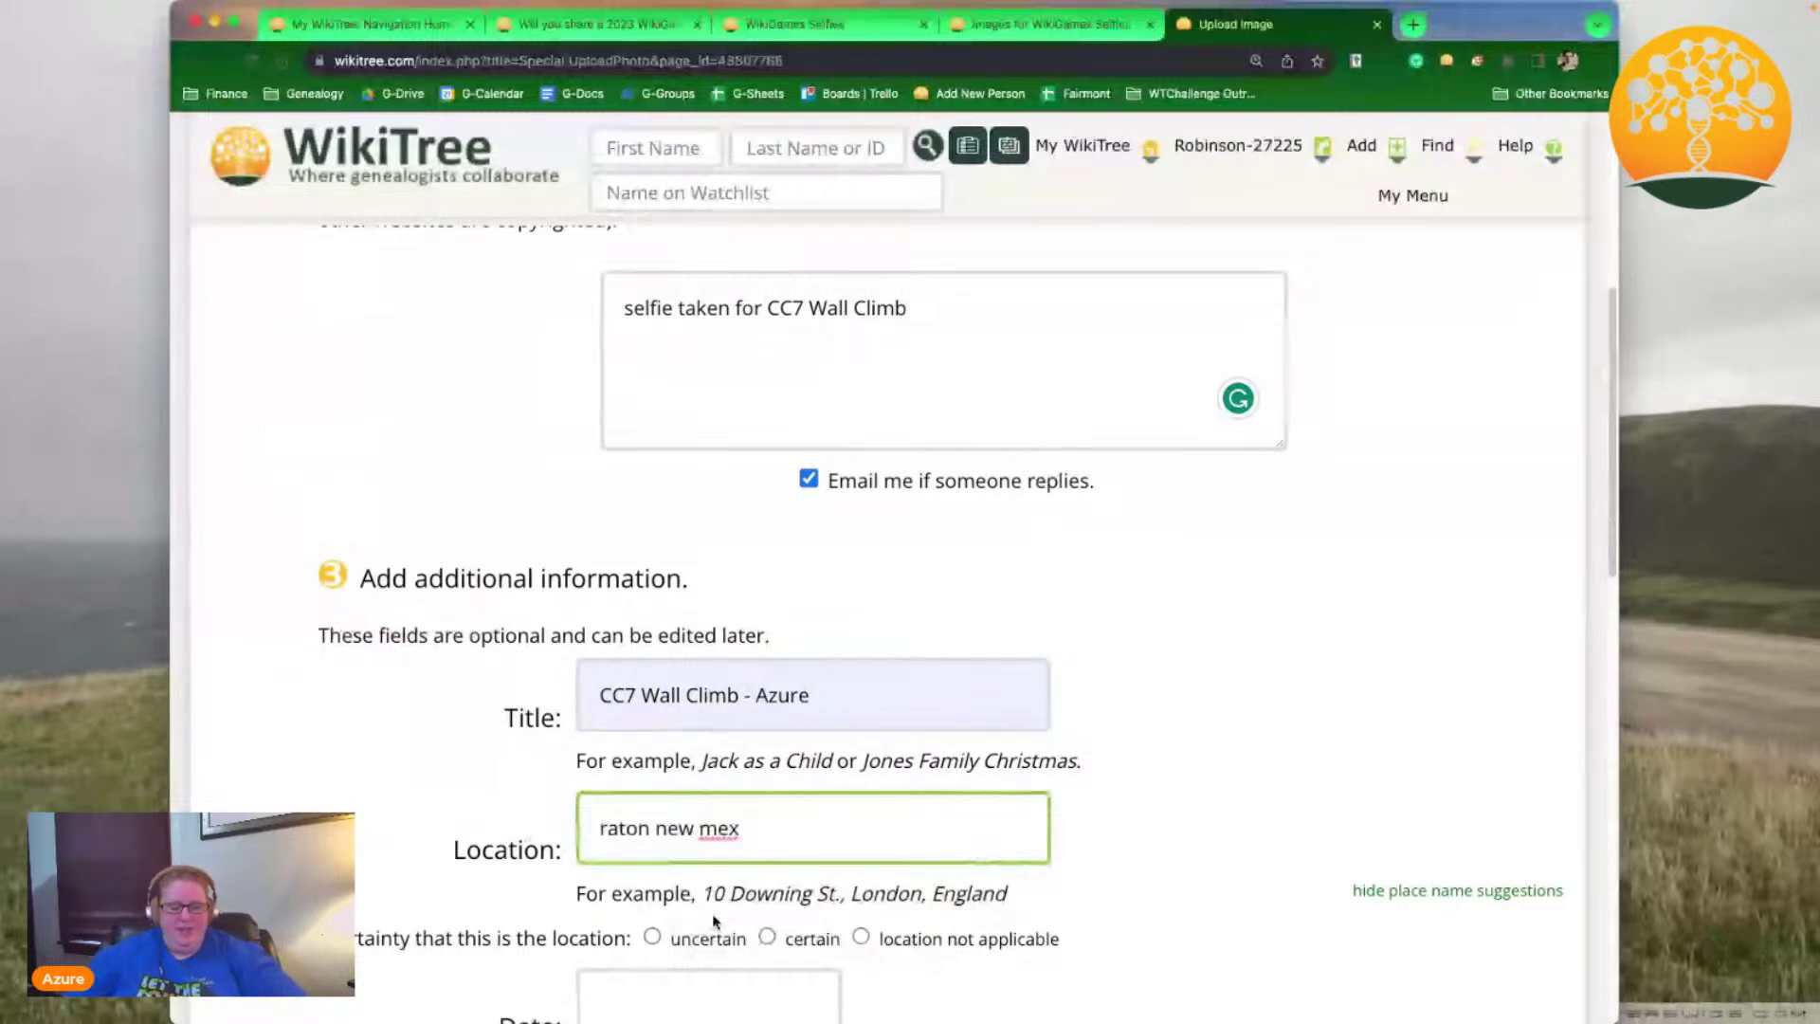
type("ico")
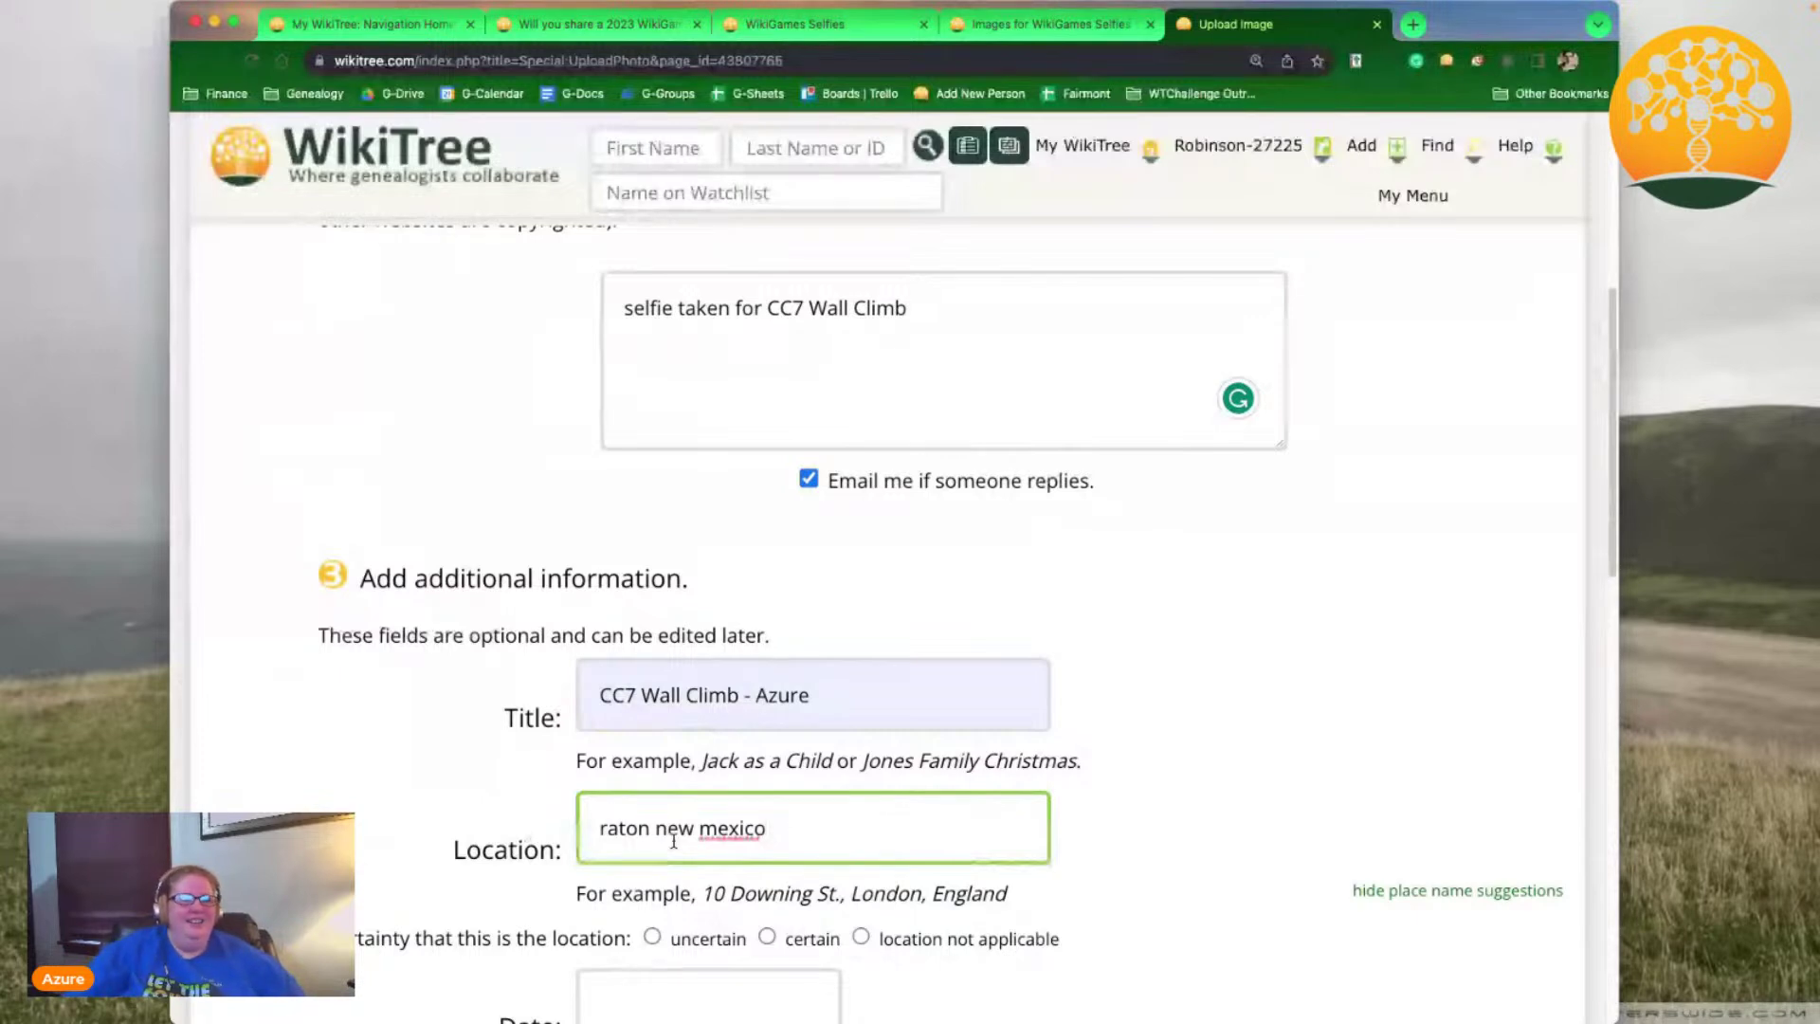
left_click(653, 829)
type(",")
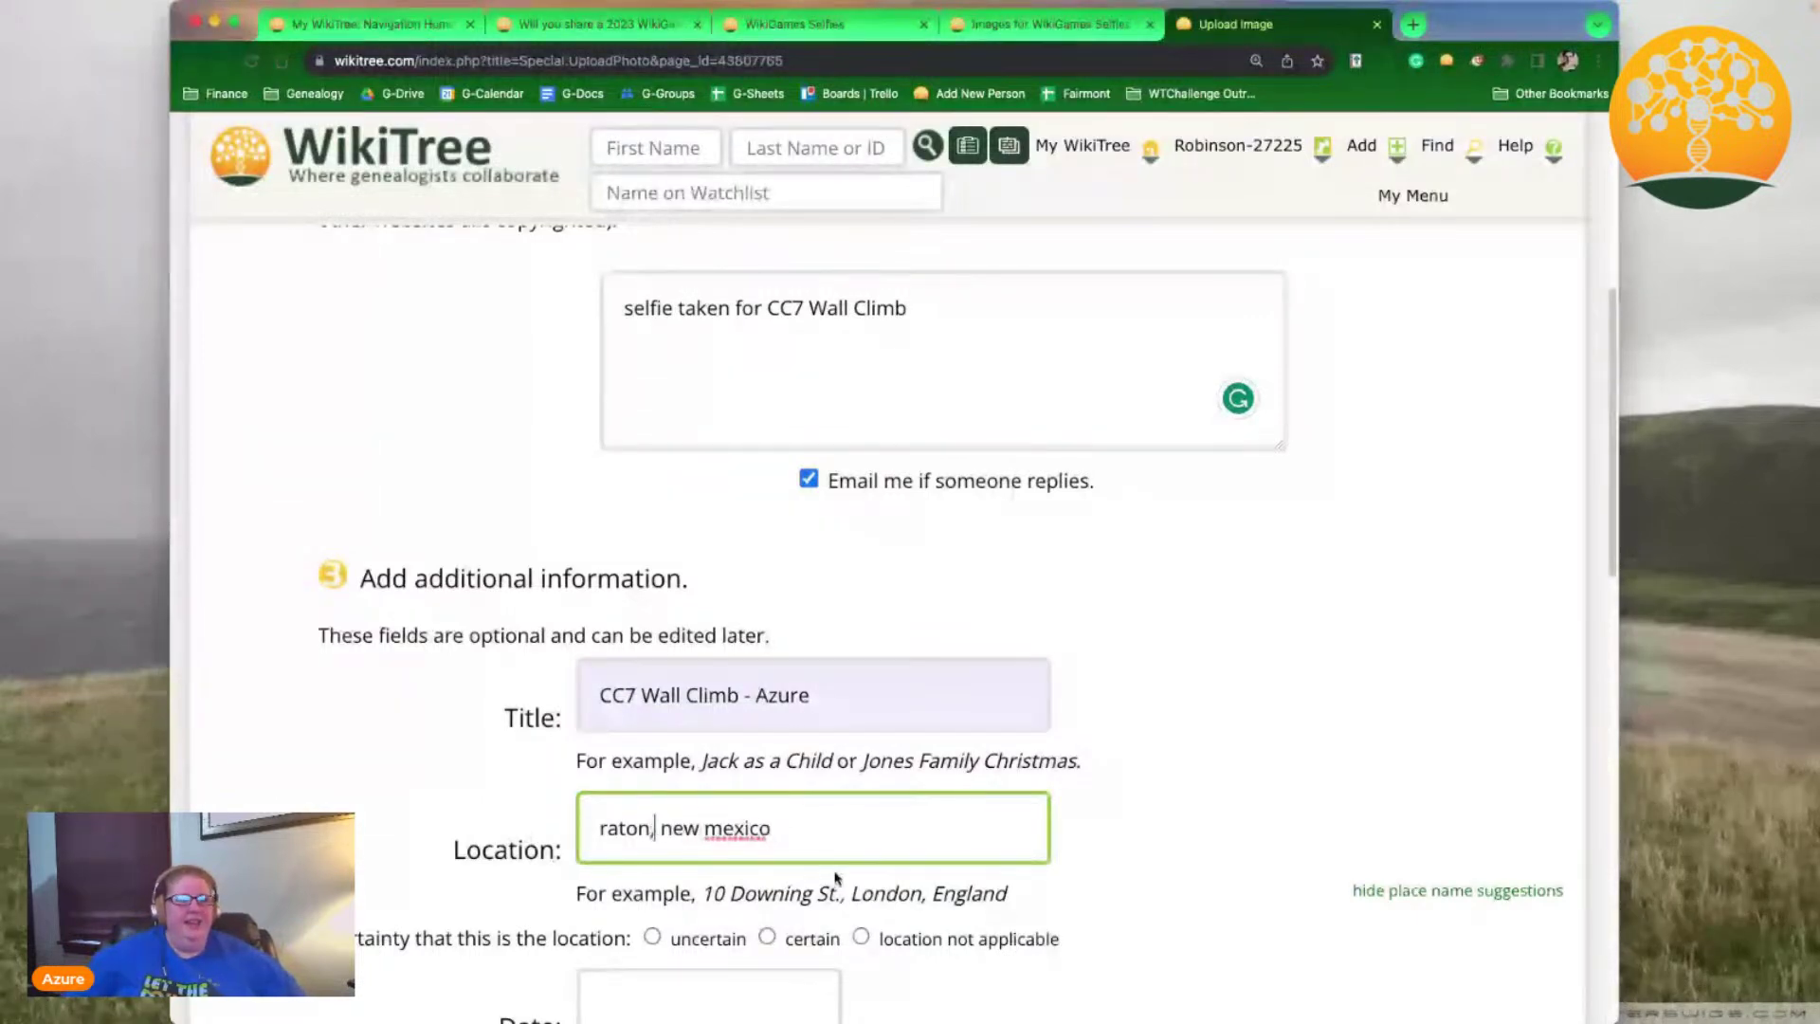
key("Tab")
type("2")
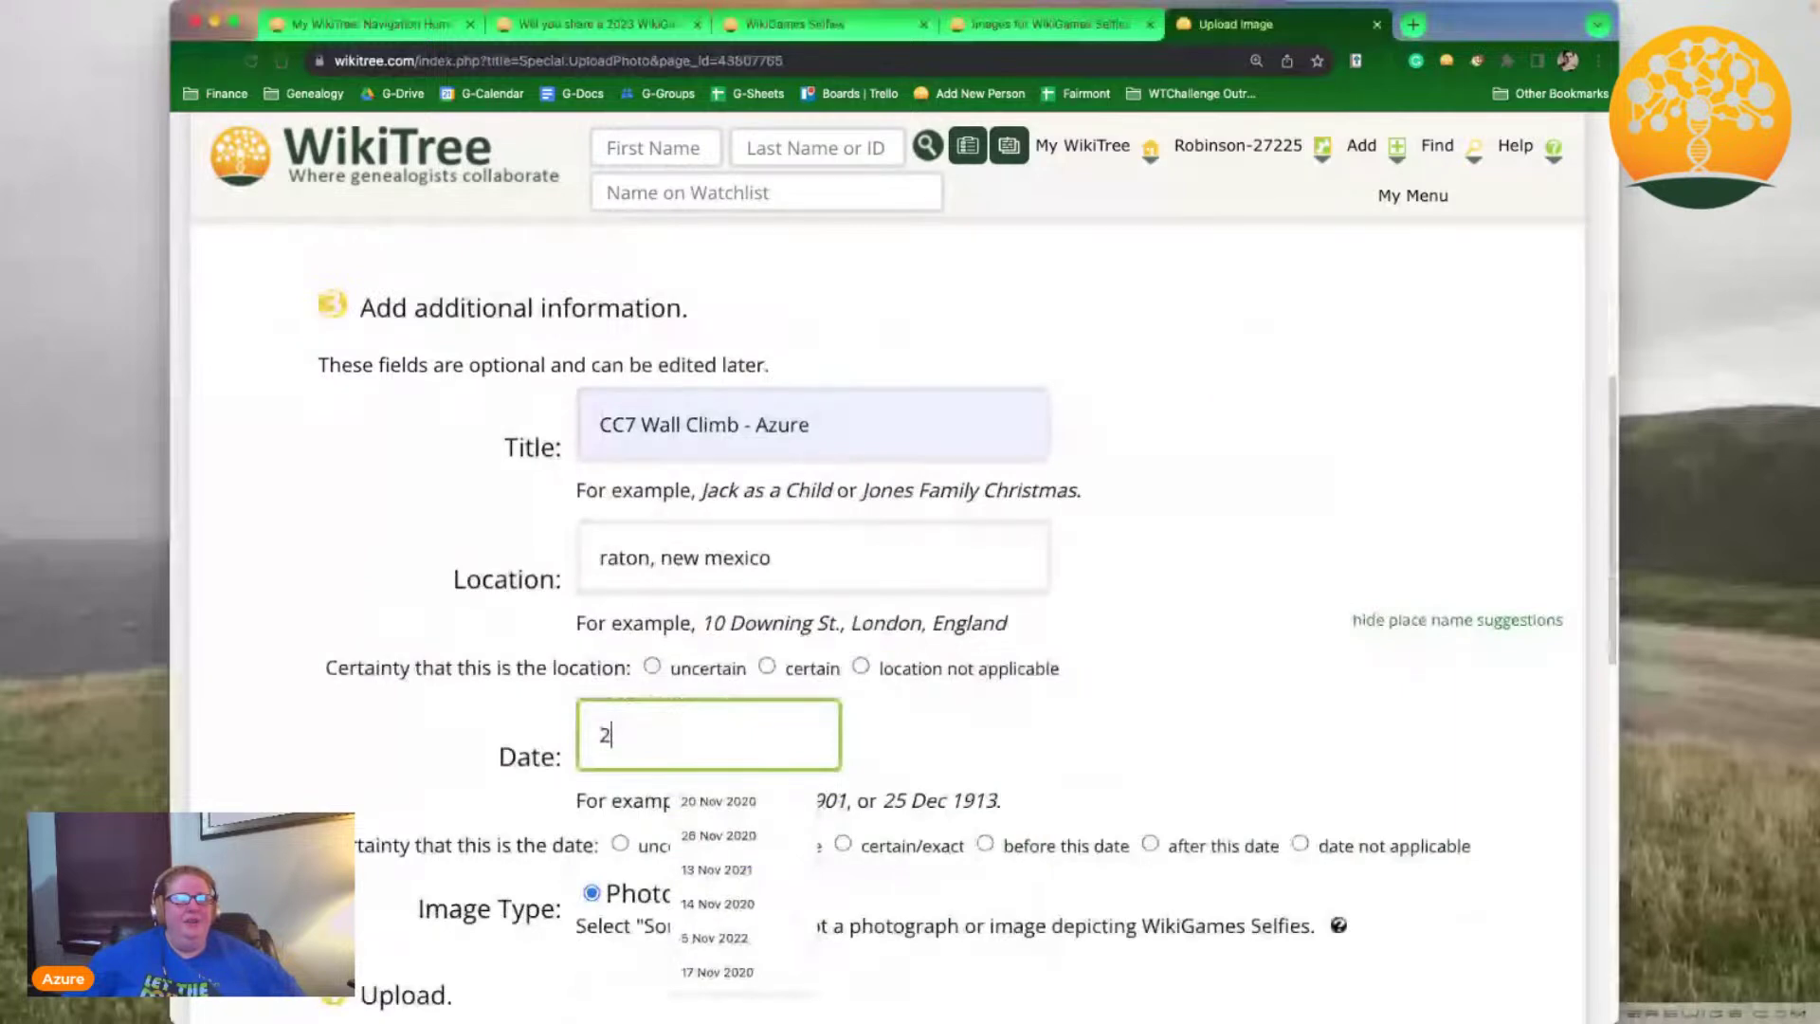
type("7")
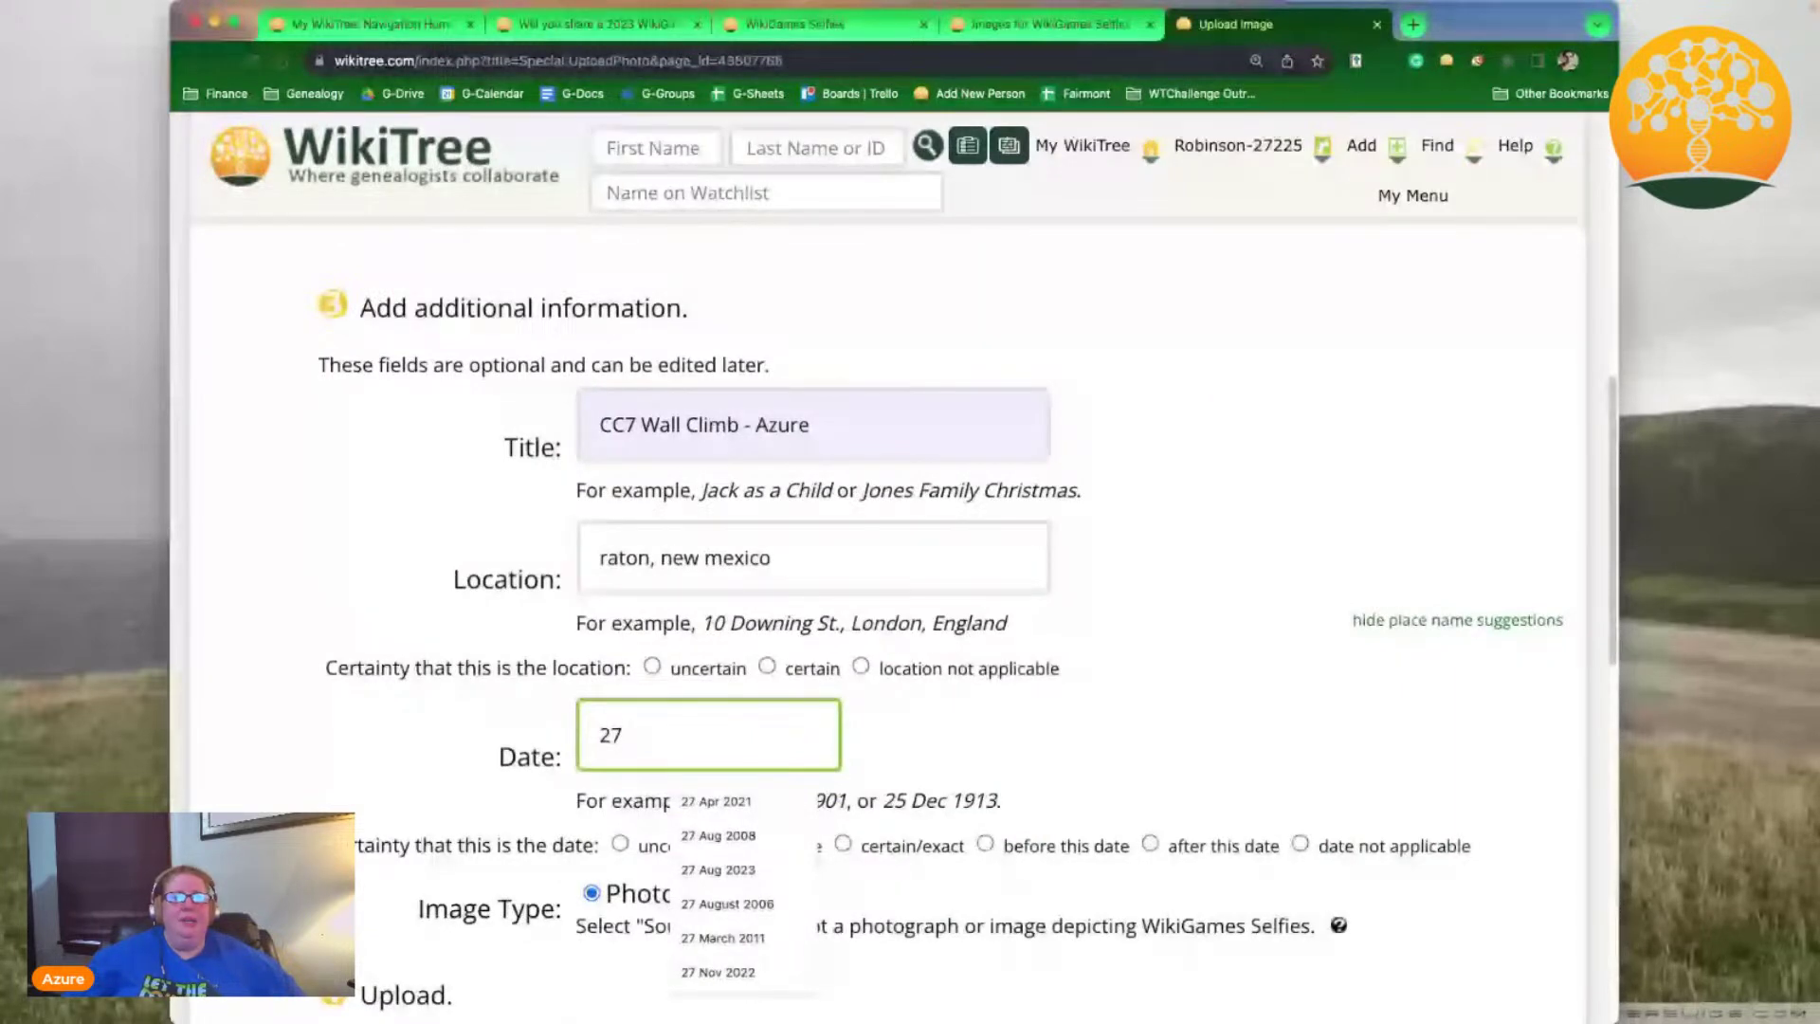
type(" Aug")
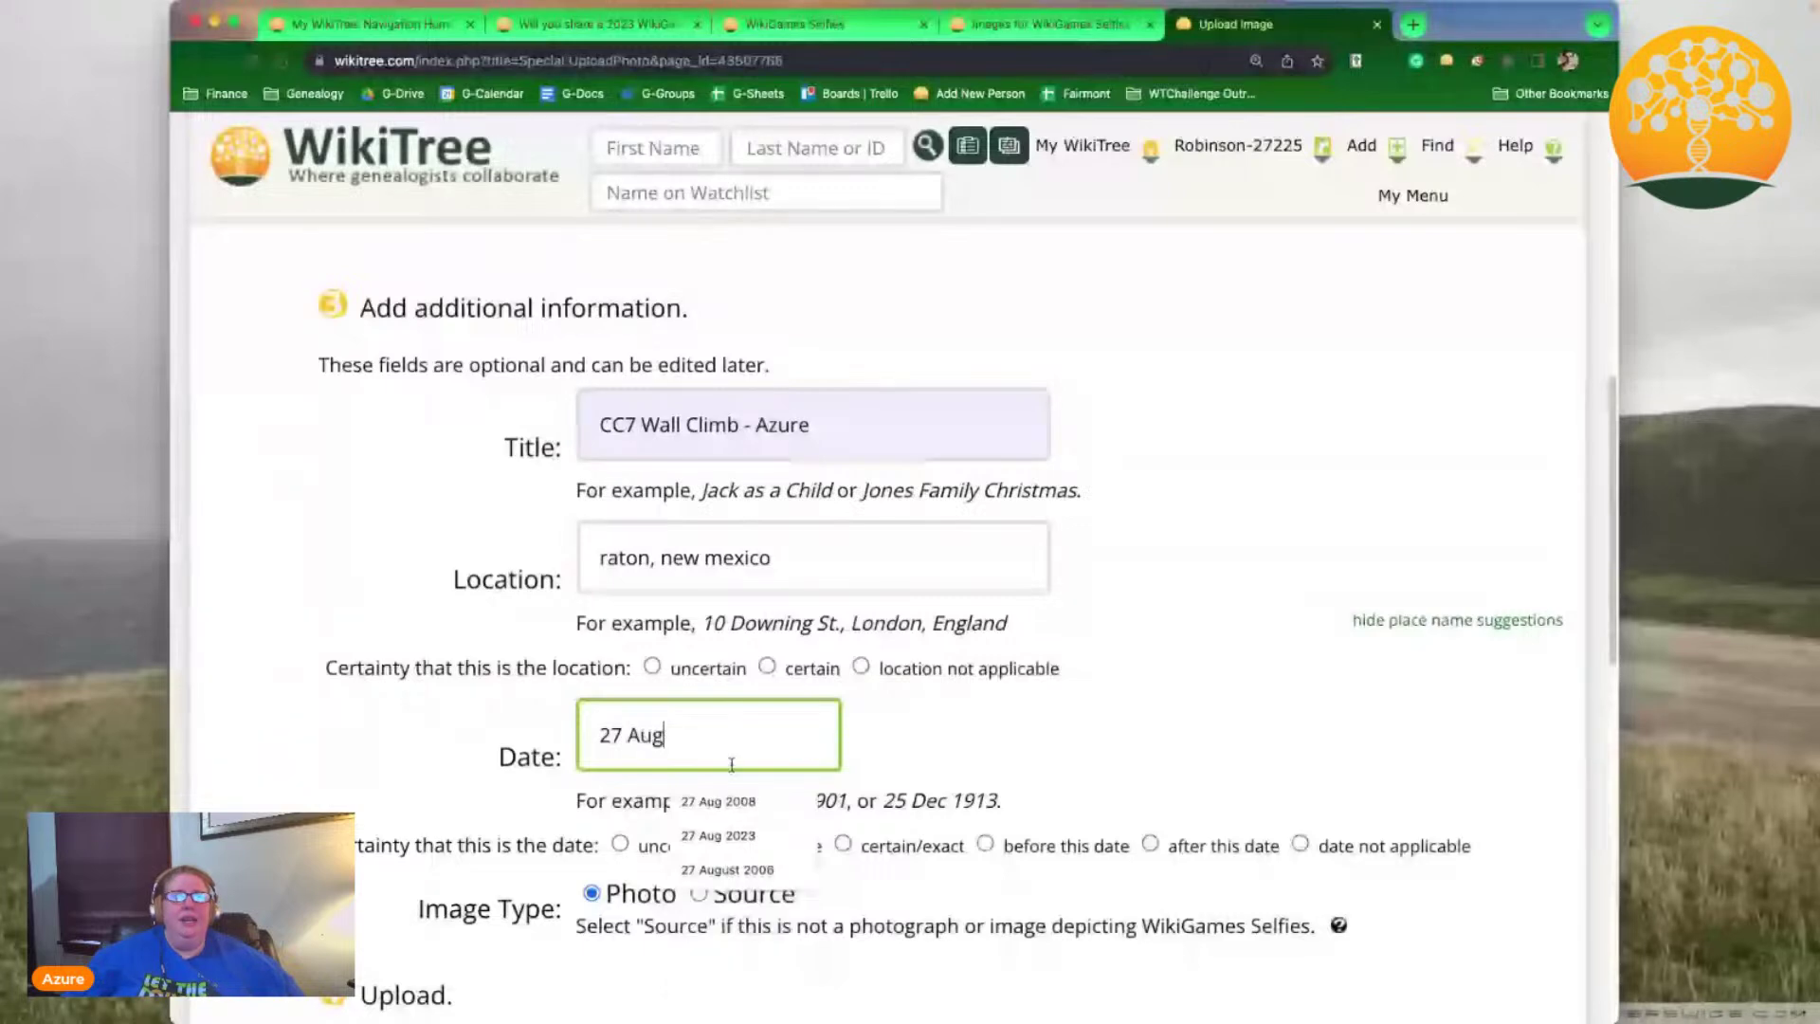
- Set the date to 27 Aug 2023, upload the selfie, and return to the WikiGames Selfies gallery
left_click(727, 835)
scroll(957, 540, "down", 6)
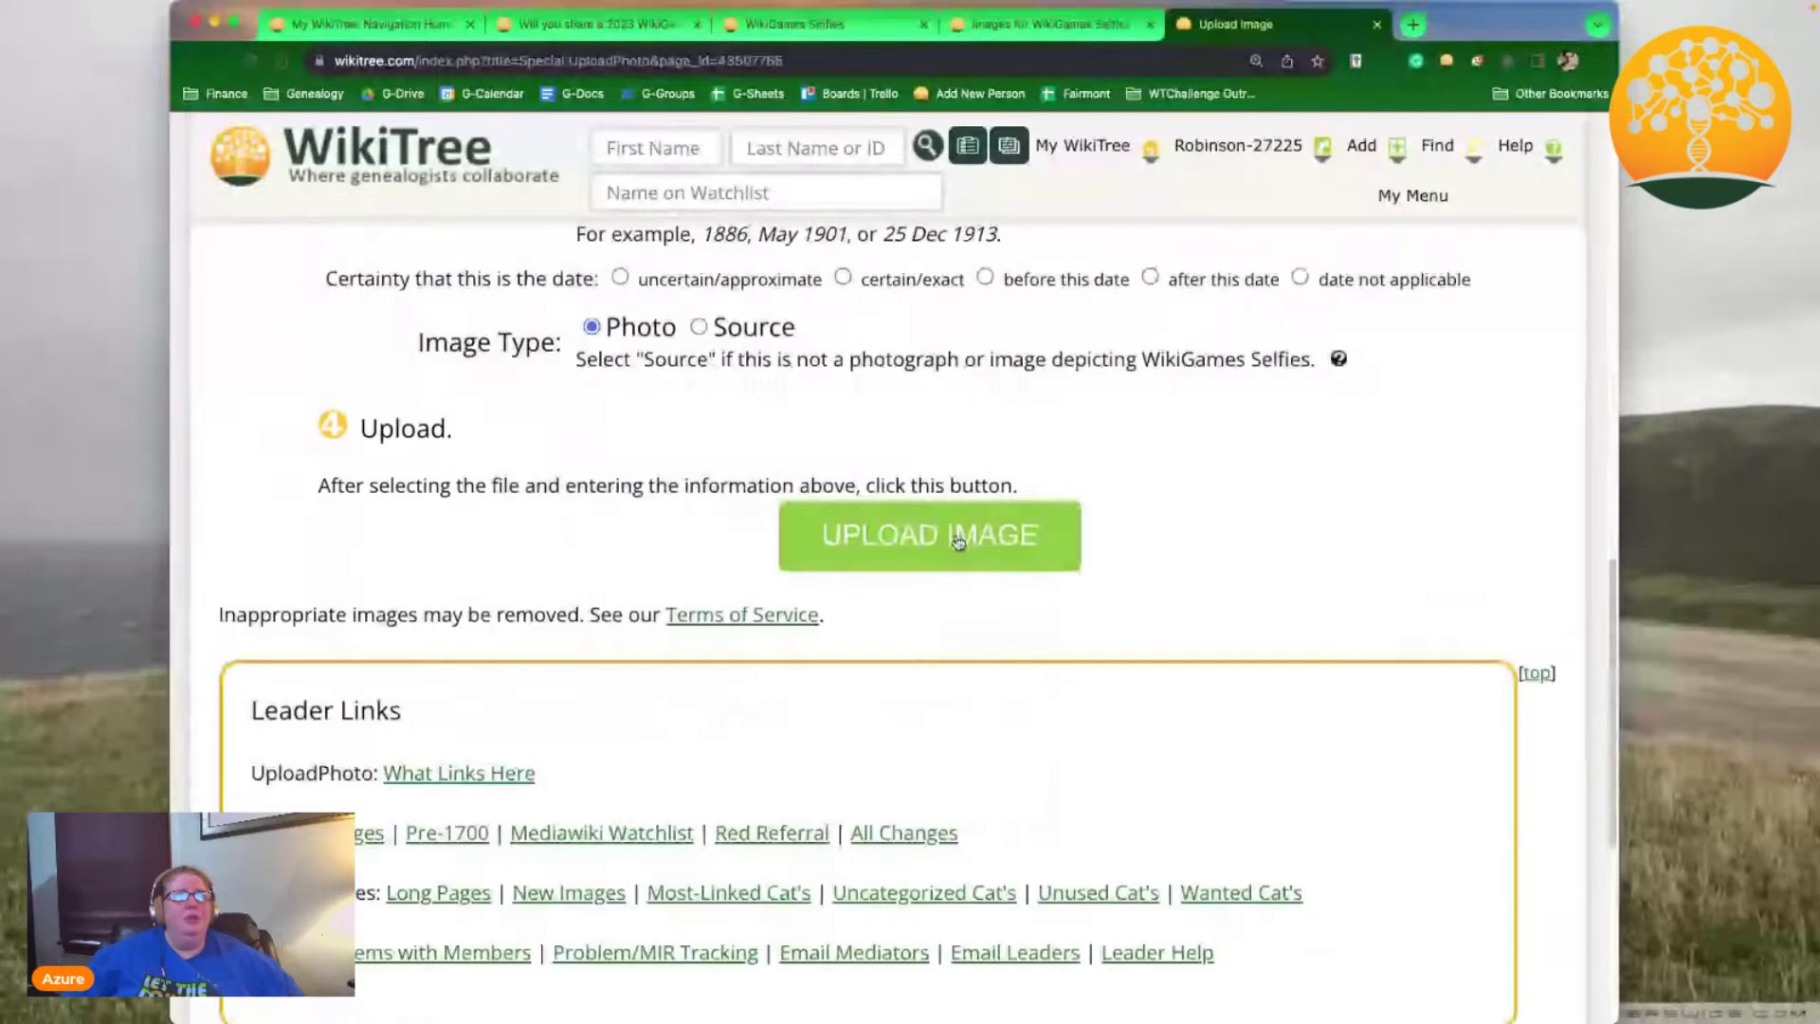
left_click(957, 540)
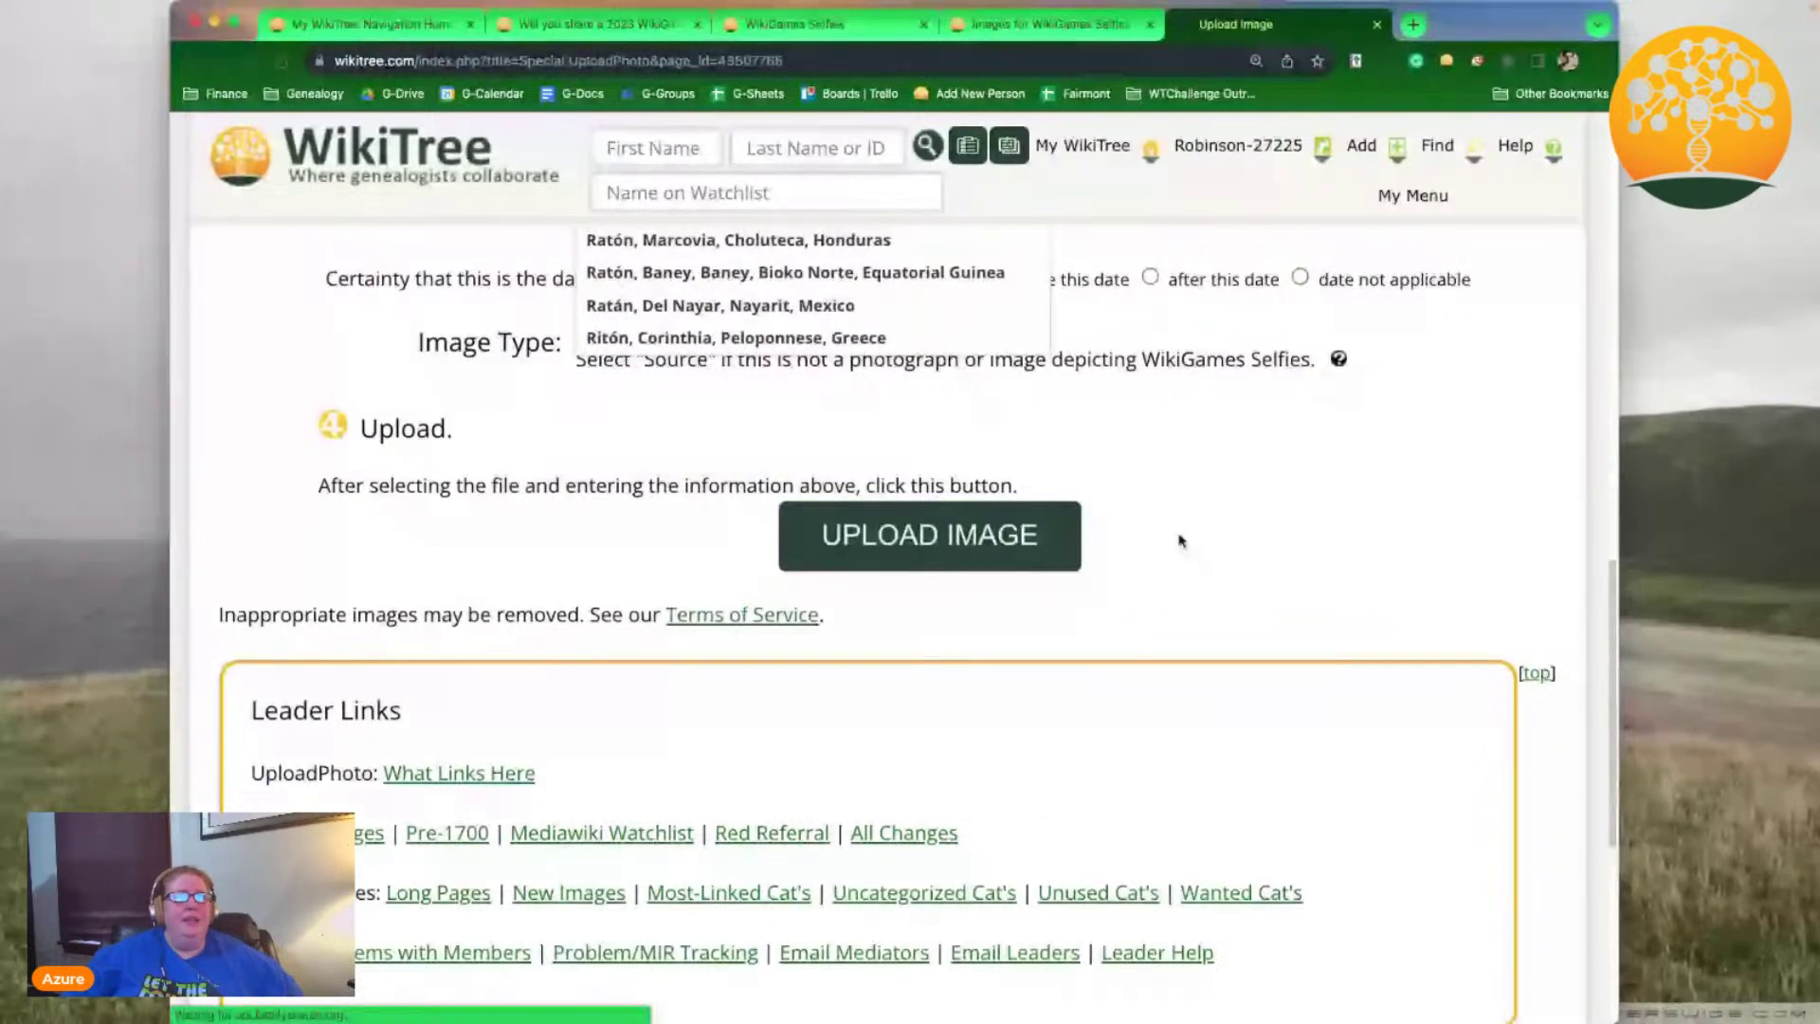
left_click(1053, 24)
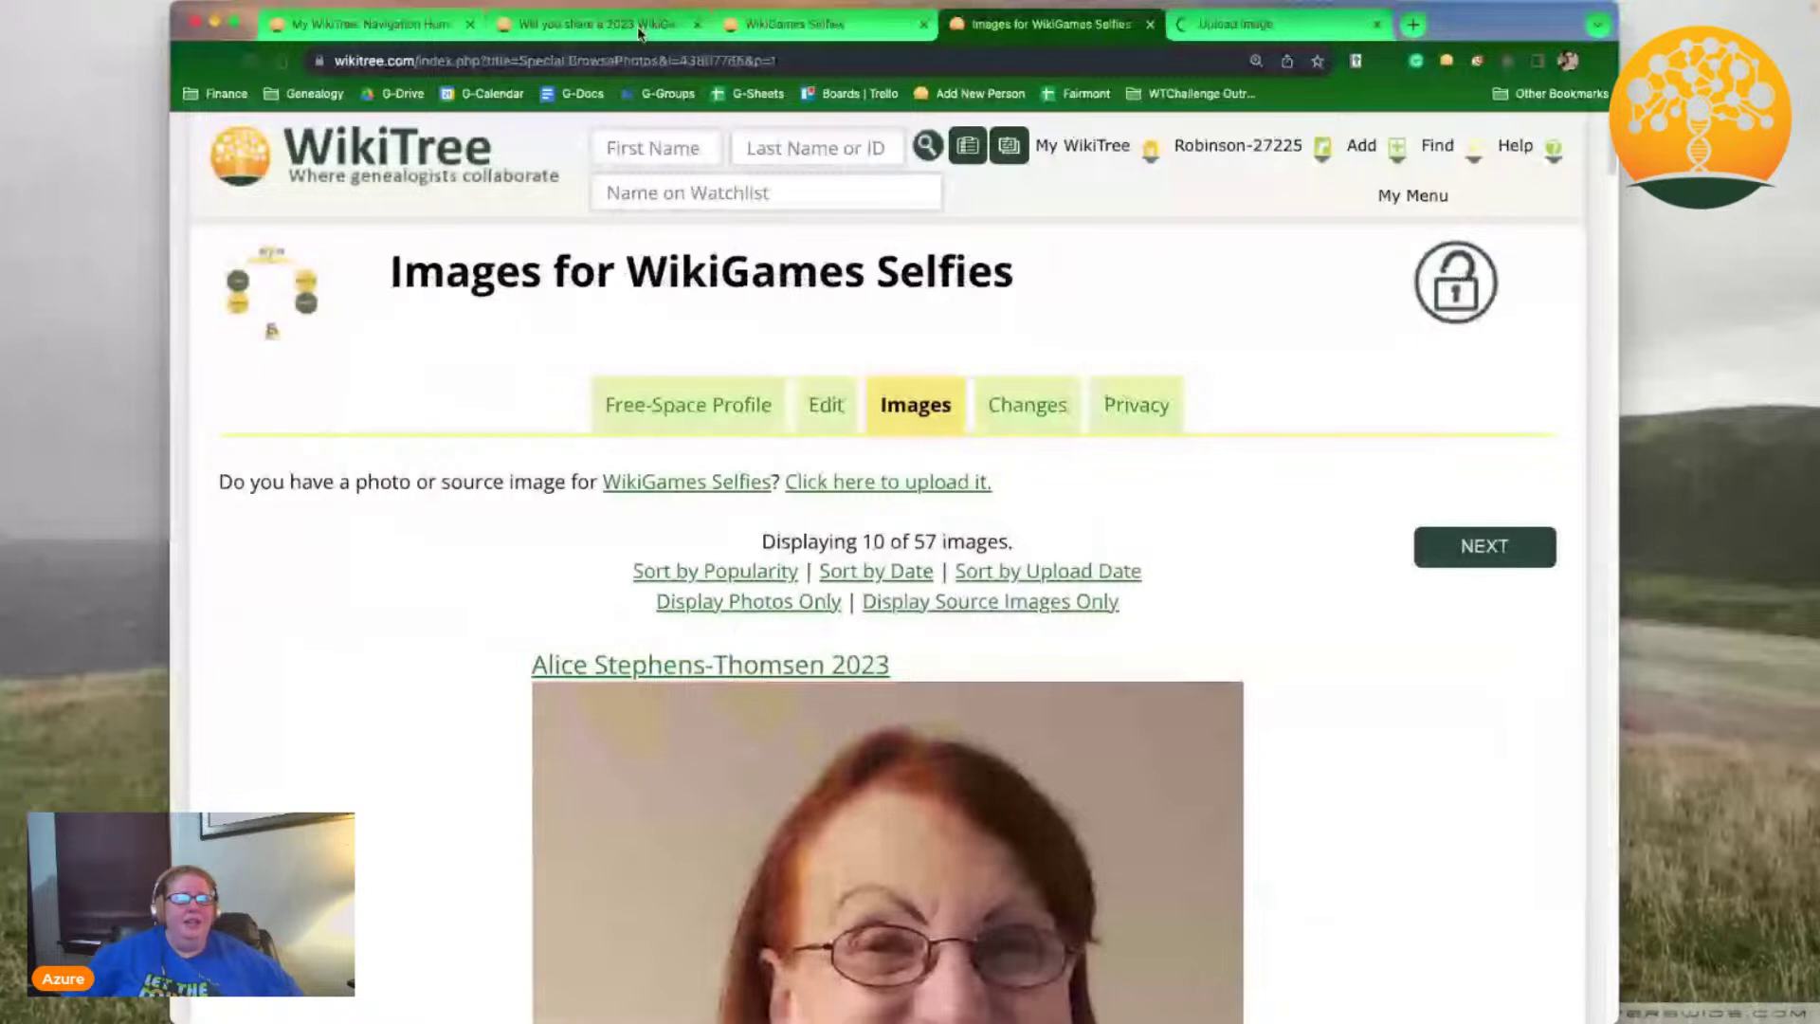
- Back on the G2G selfie question, open Image Properties from the answer editor
left_click(640, 33)
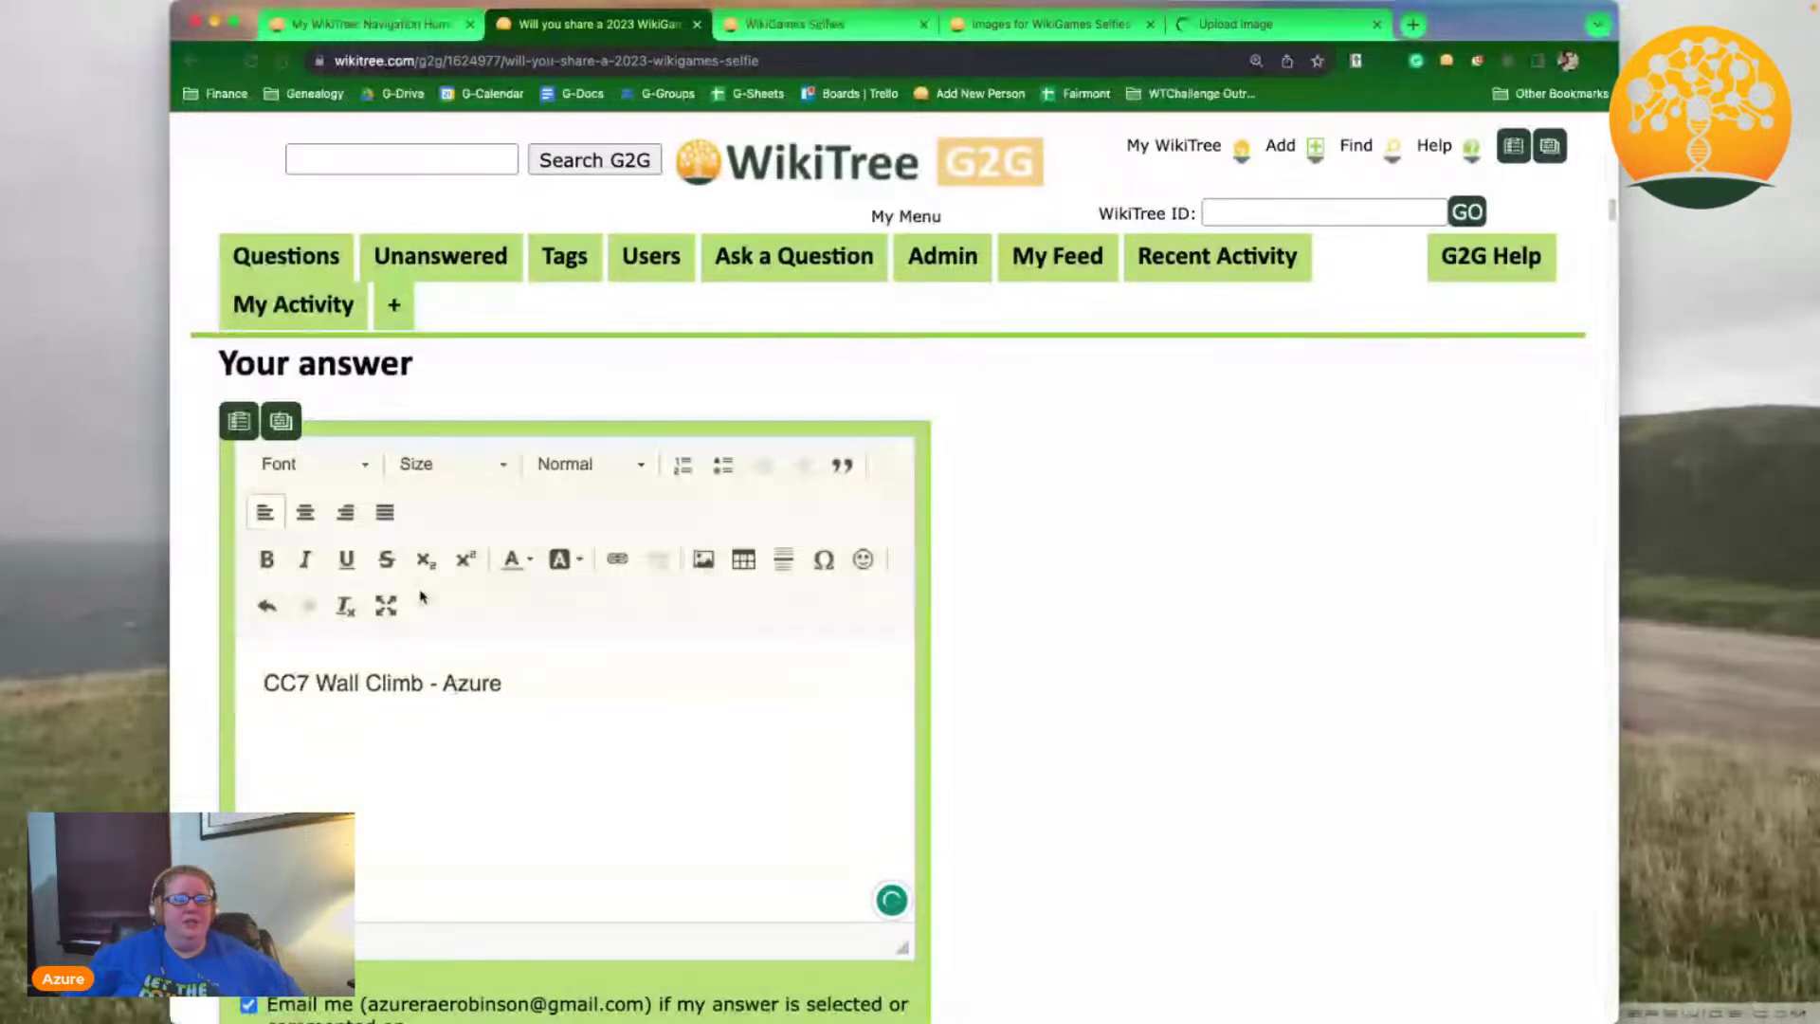
left_click(711, 568)
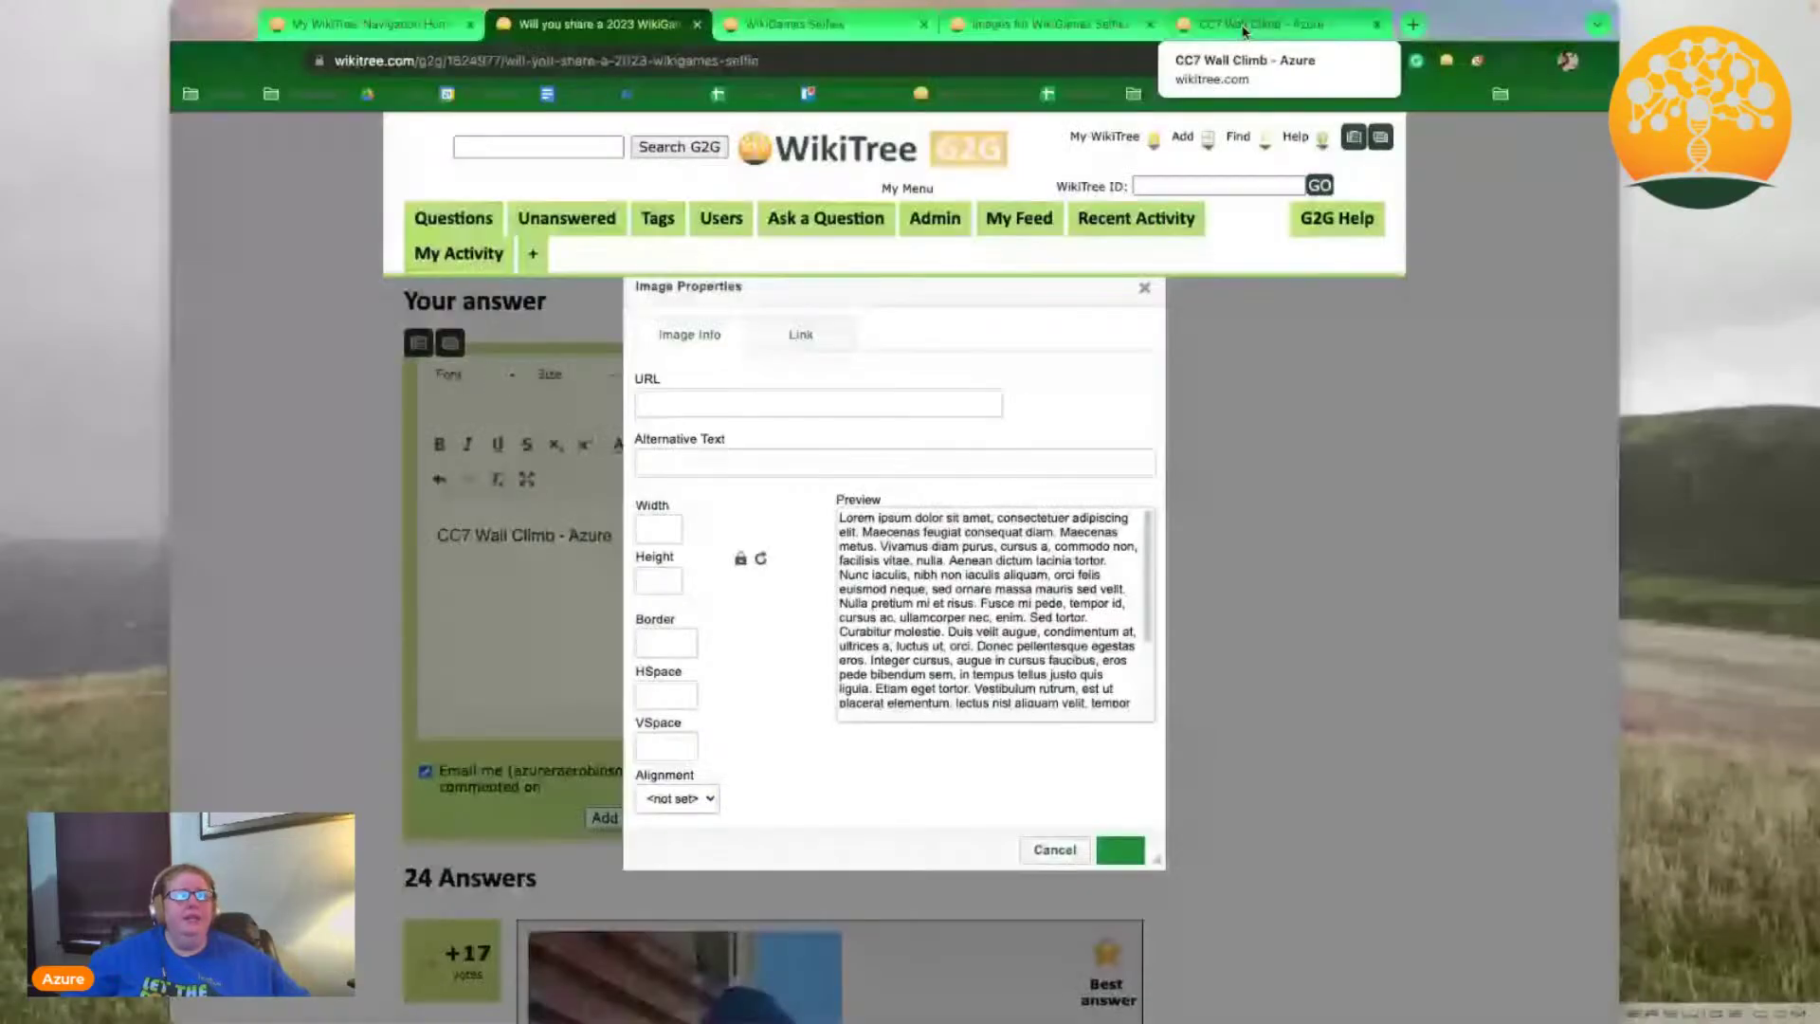
- Select the URL of the WikiGames_Selfies-56.jpg photo page, then return to the images page
left_click(1237, 27)
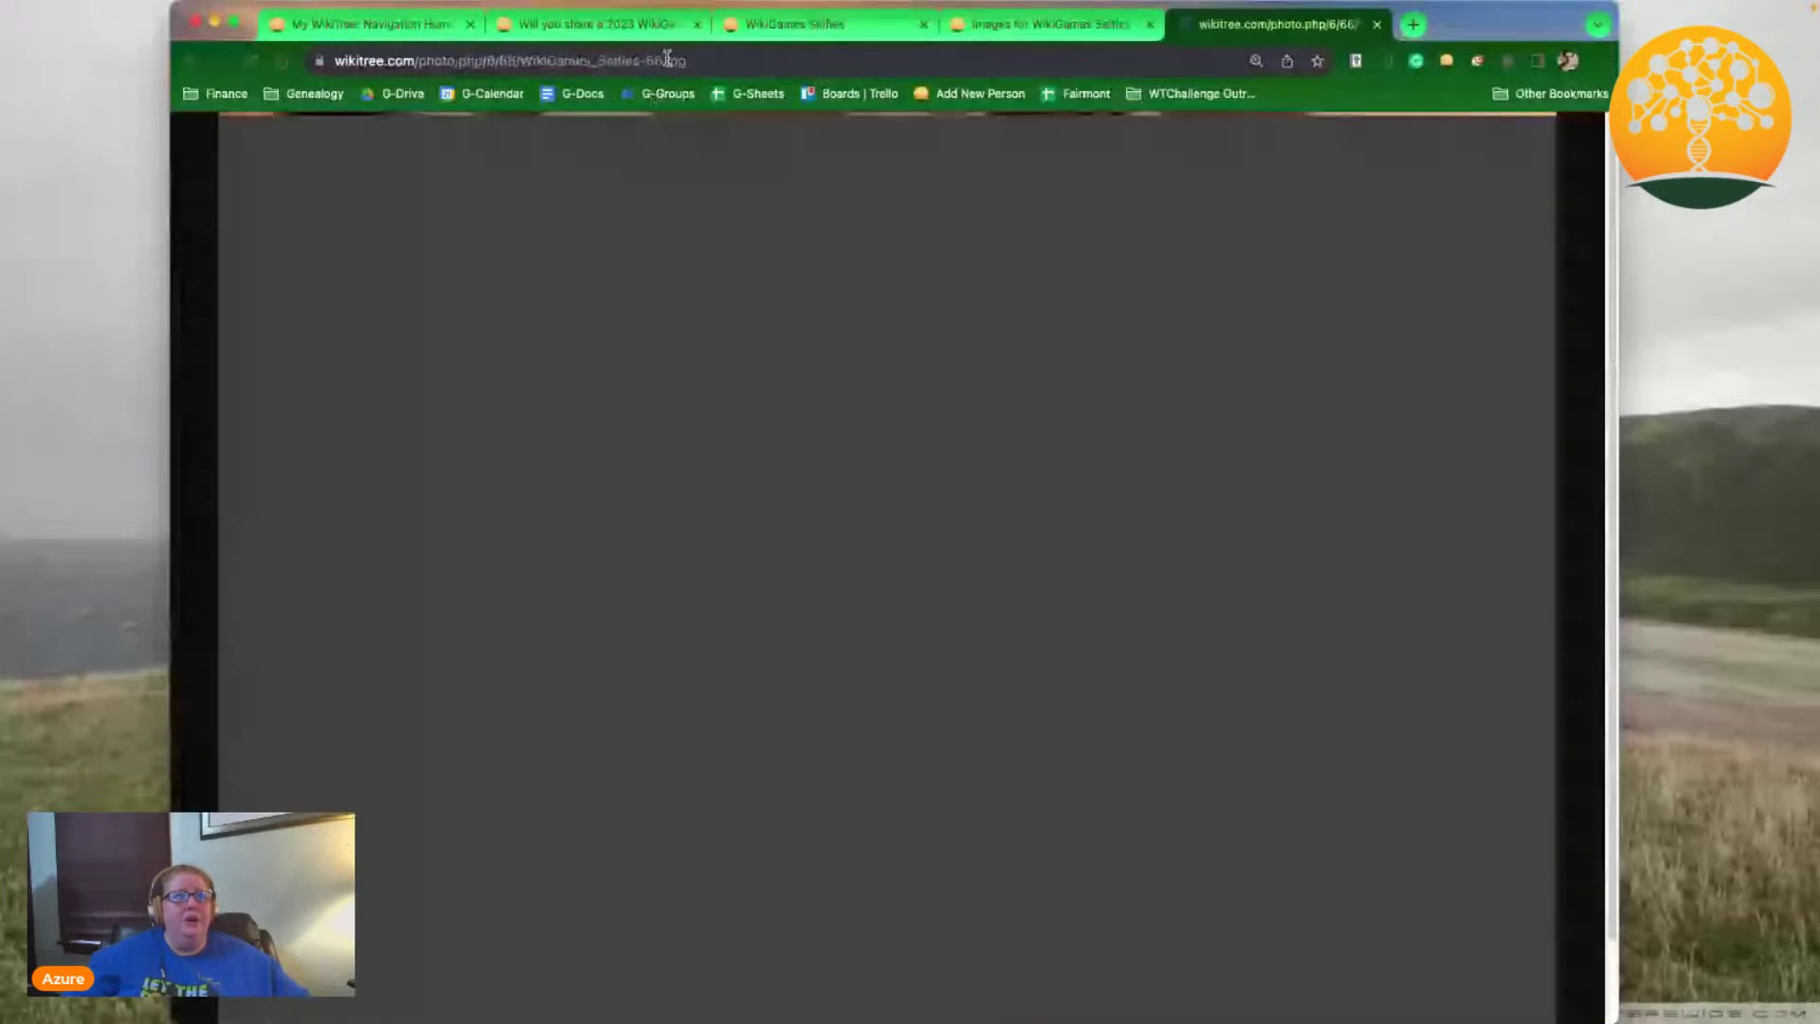
left_click(966, 62)
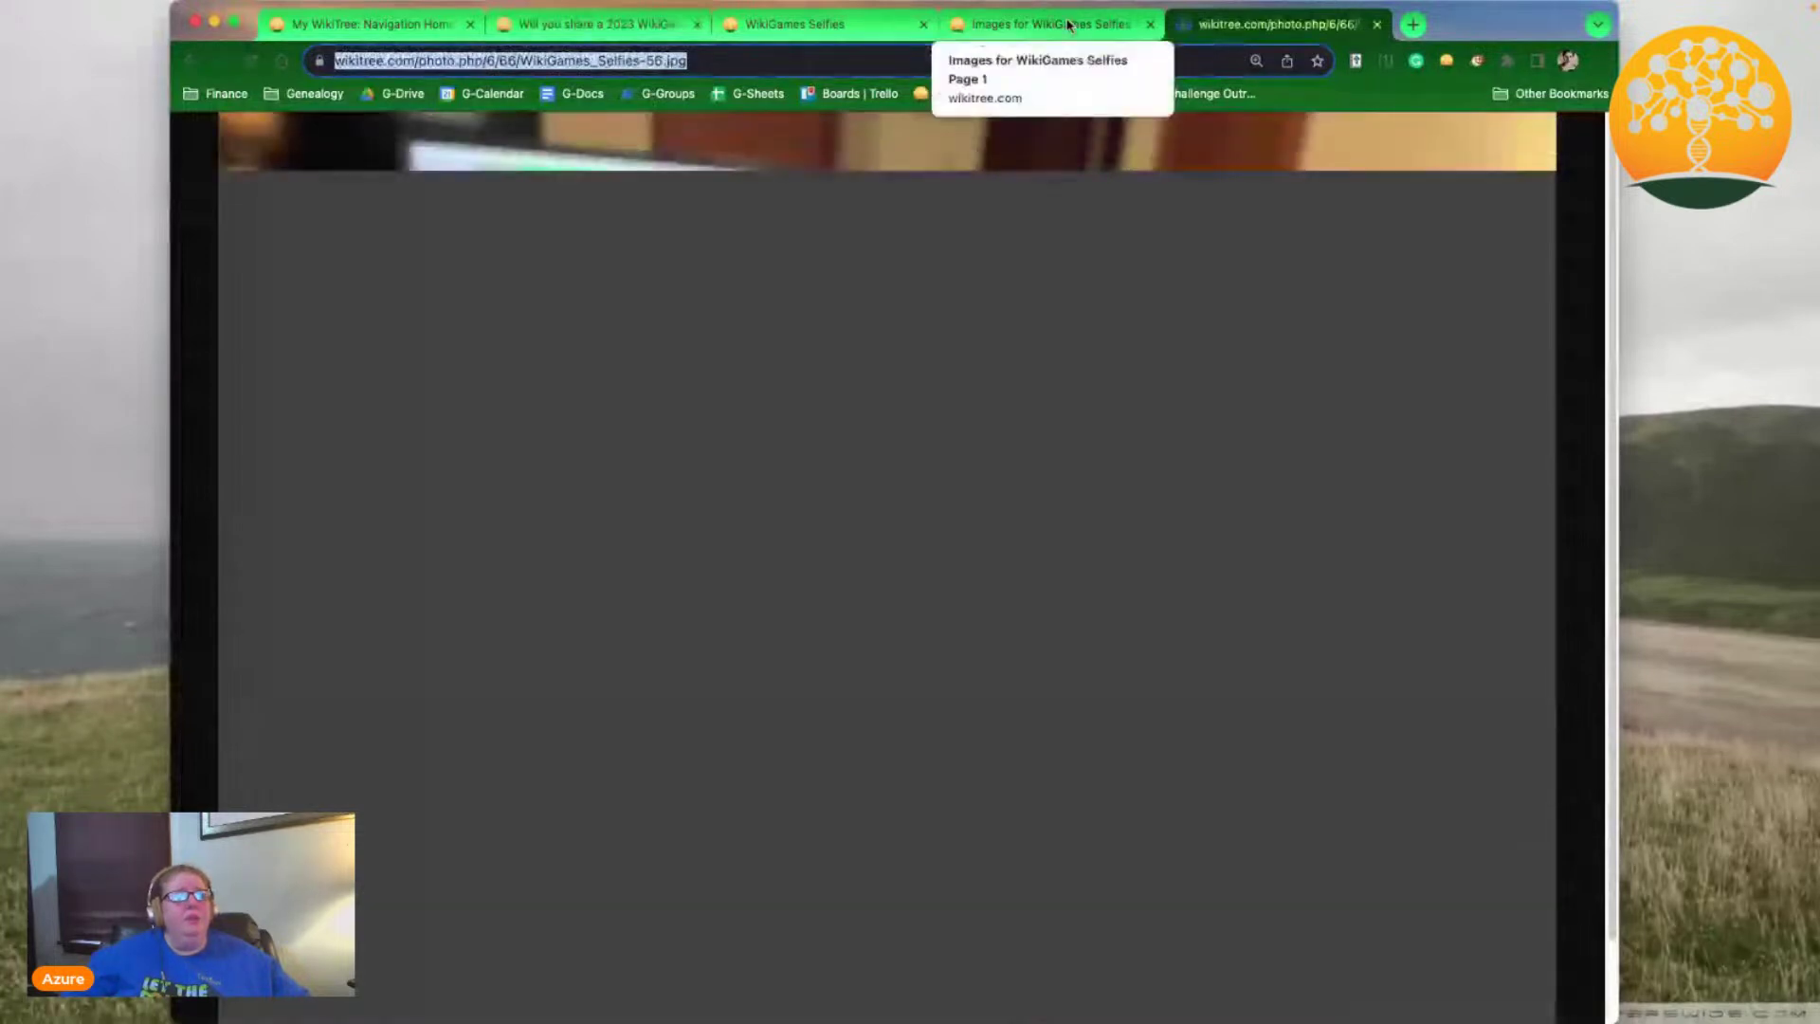
left_click(1069, 26)
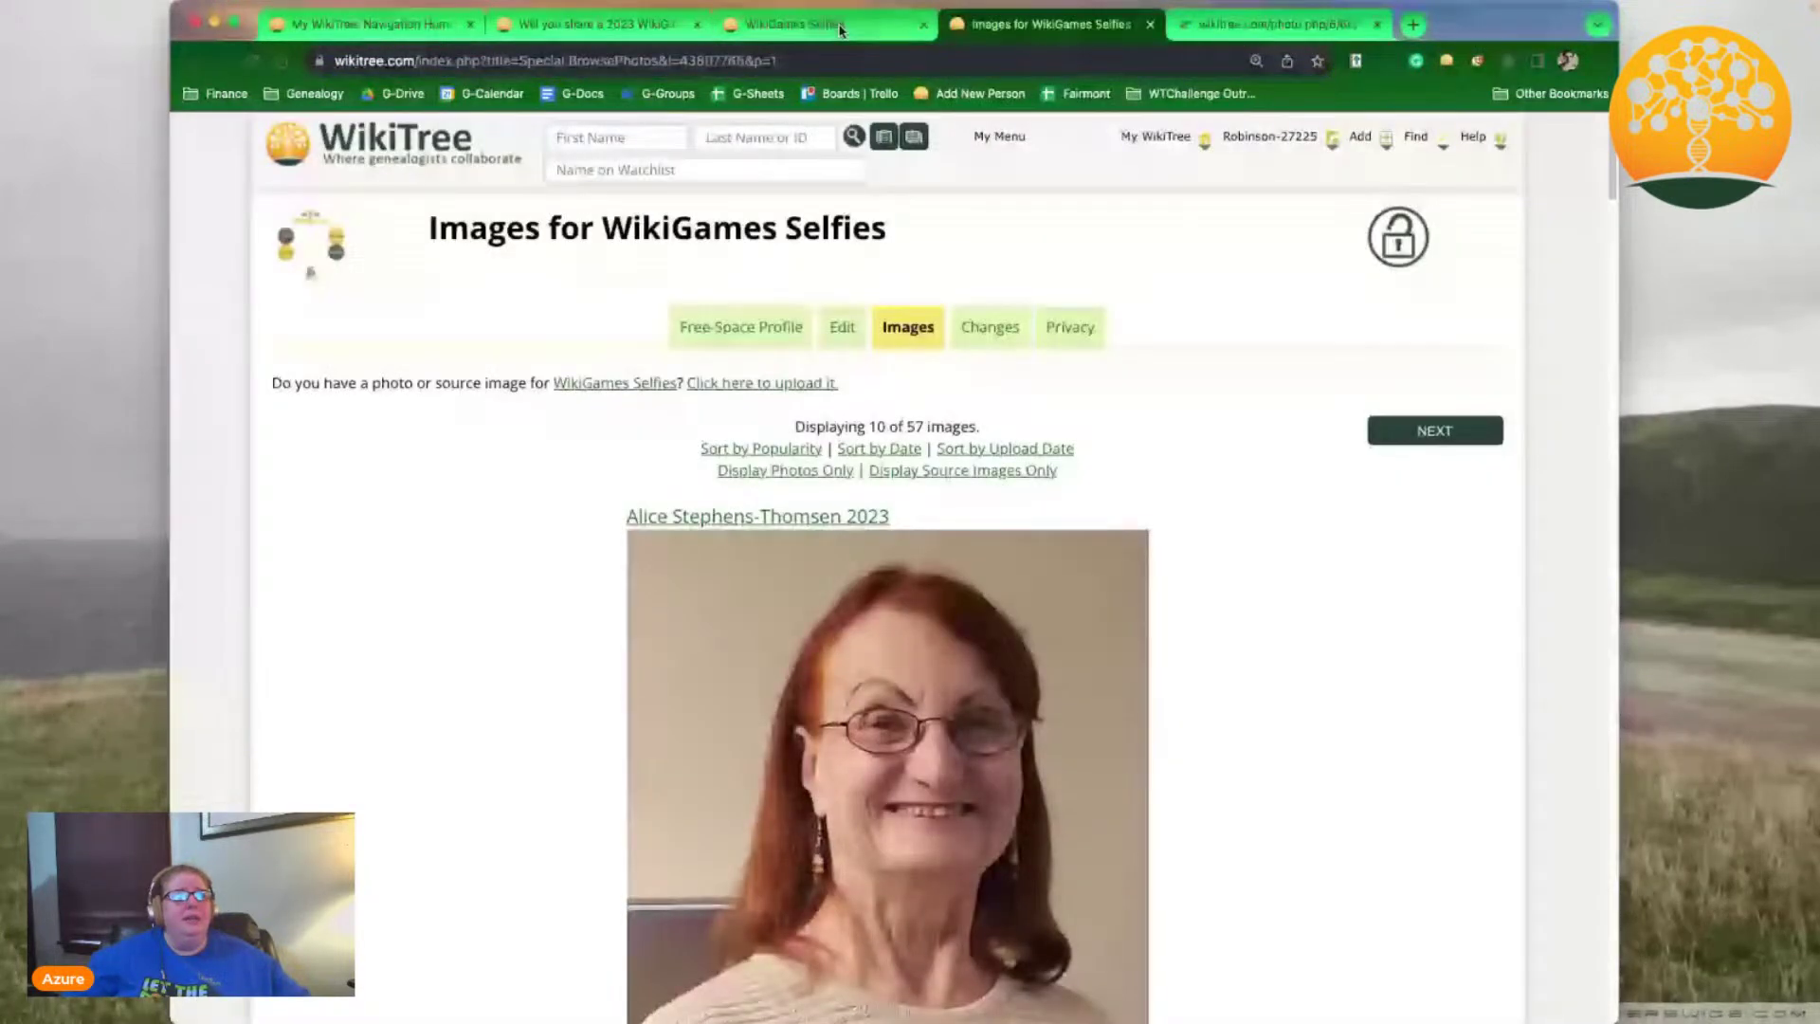